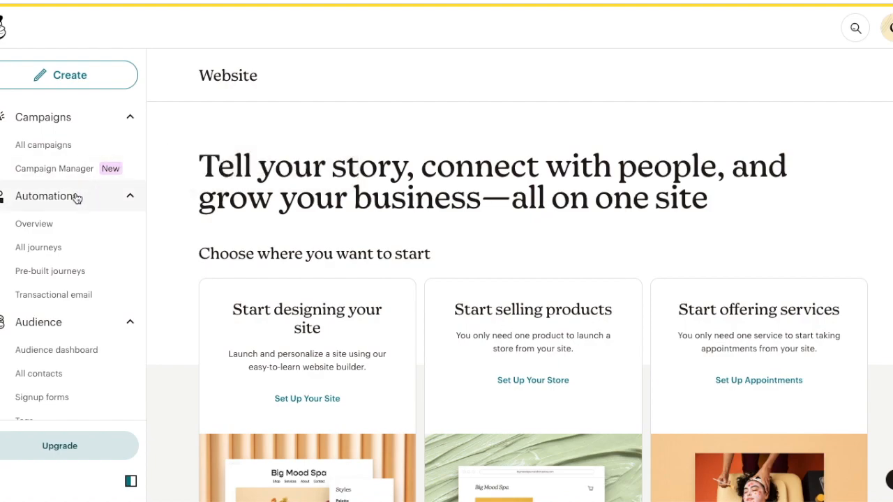
Open the automations overview and look through the pre-built journey for welcoming new contacts
left_click(66, 233)
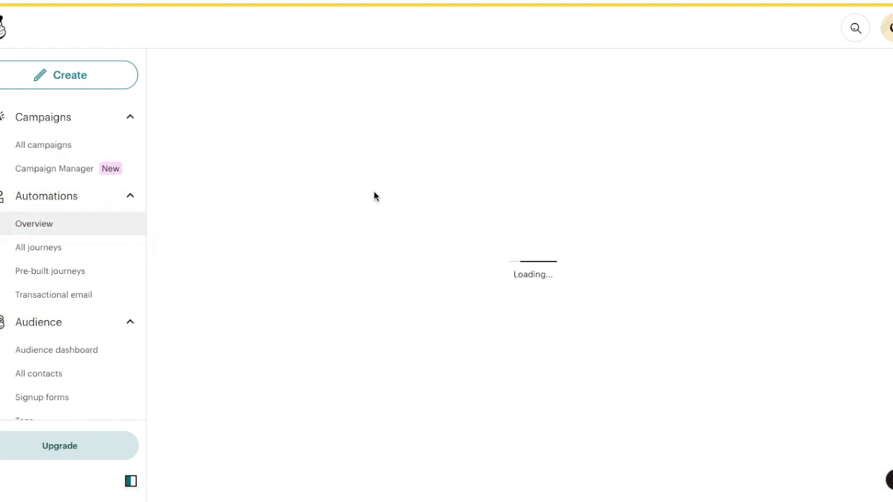
scroll(374, 196, "down", 2)
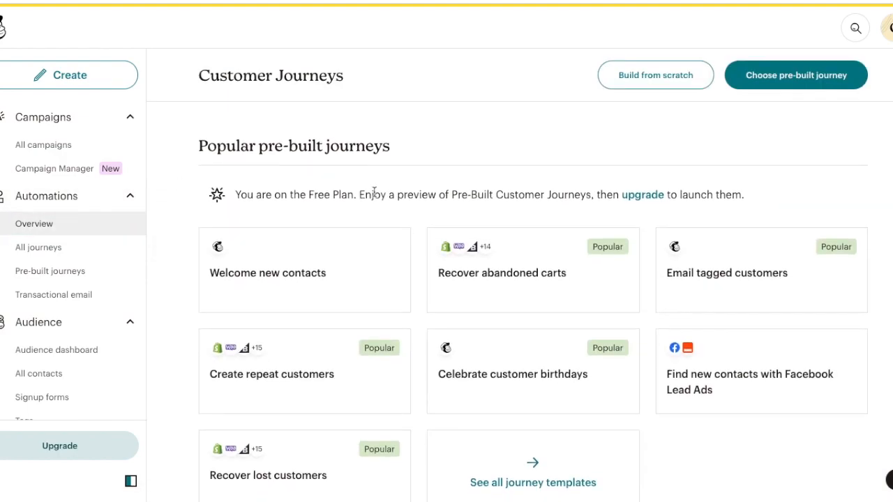
left_click(345, 207)
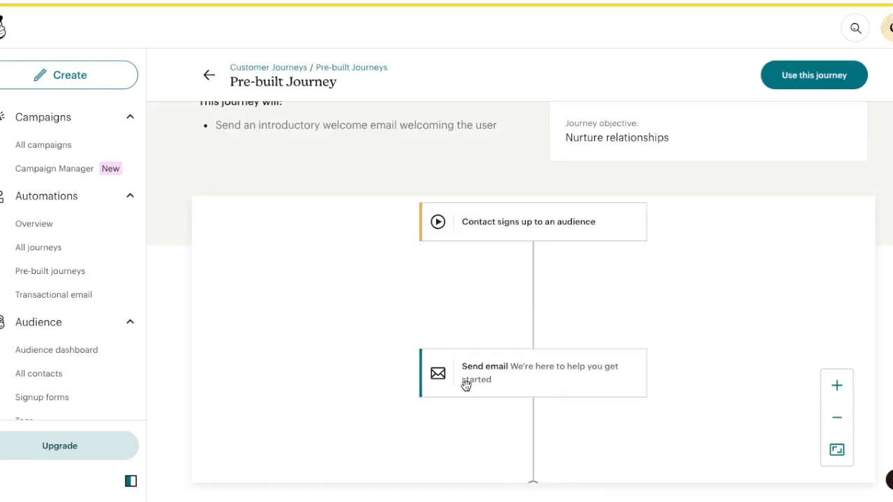
scroll(466, 386, "down", 2)
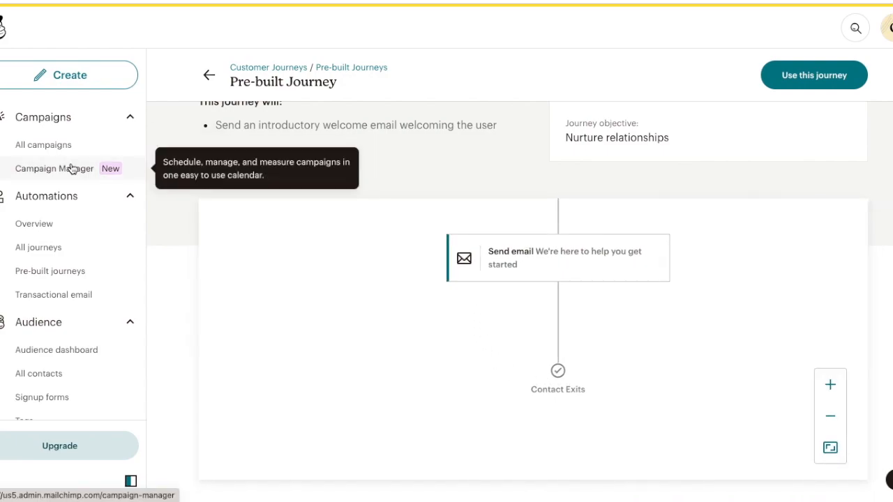
Create a new social post with the internal name post2 and begin setting it up
scroll(79, 299, "down", 1)
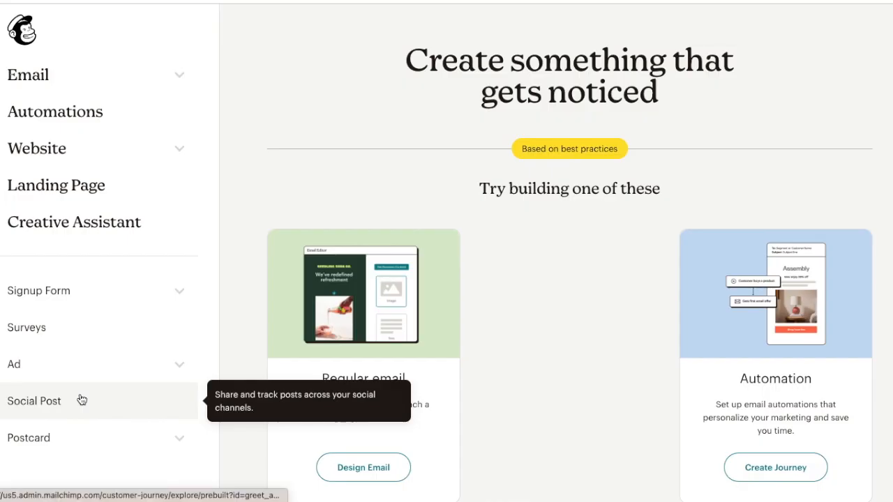
left_click(82, 400)
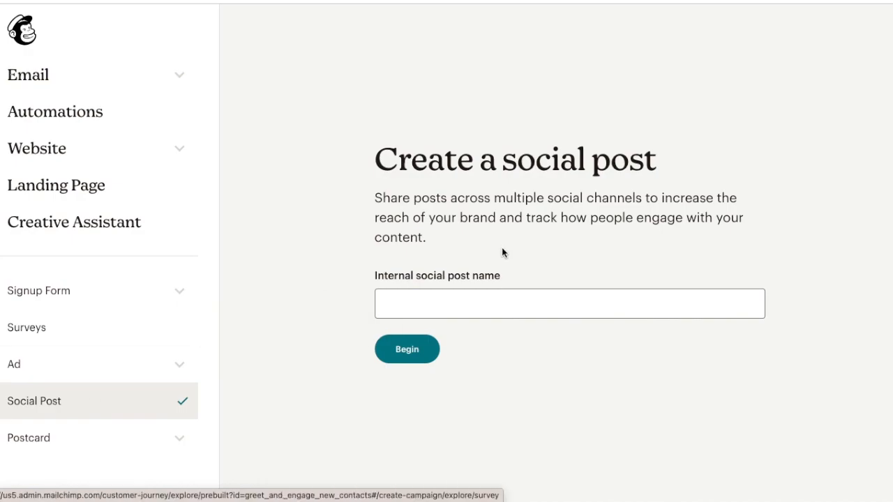
left_click(493, 298)
type("post2")
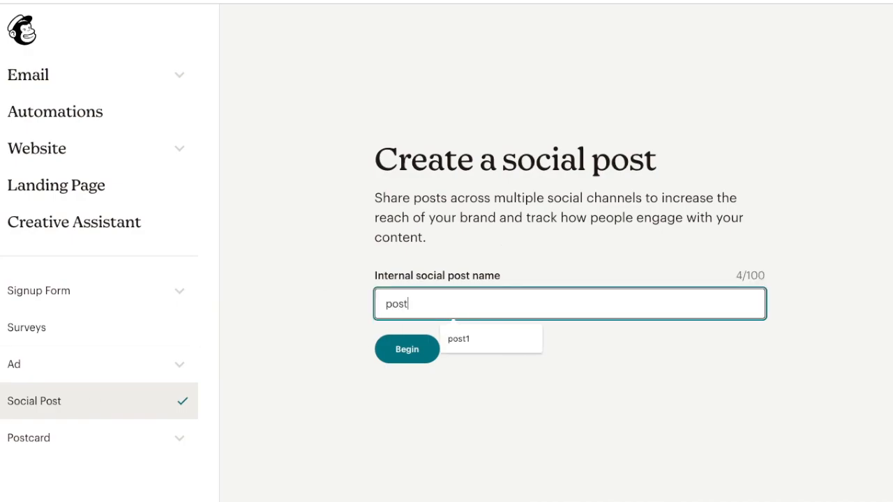
left_click(427, 342)
Turn off Facebook and Twitter so the post is shared only on Instagram, and save the network choice
left_click(377, 230)
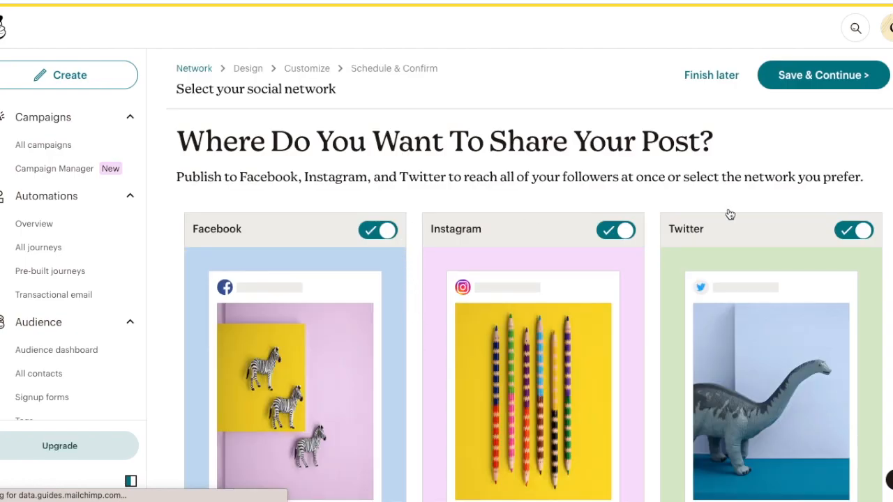
left_click(856, 230)
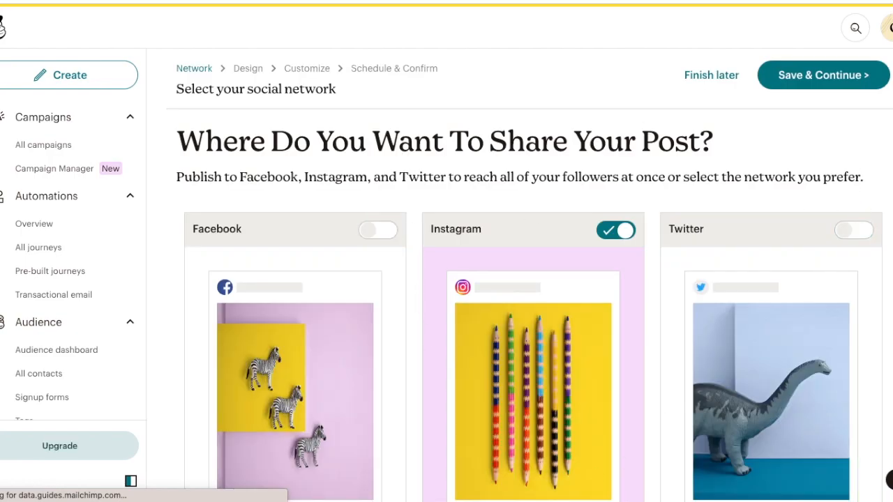
left_click(852, 76)
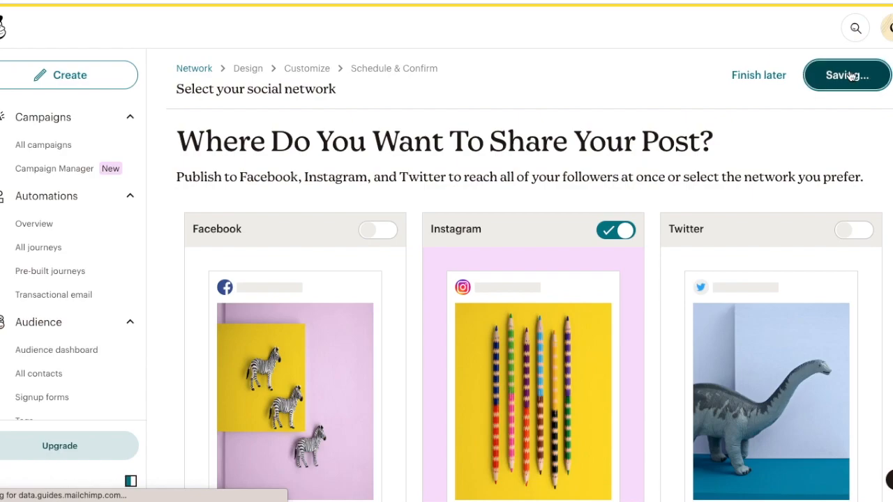
Enter the post text "j;esoiwjwpoei;welkgj" and insert the pink blossom tree photo from the content studio
left_click(445, 181)
type("j;esoiwjwpoei;welkg")
left_click(458, 342)
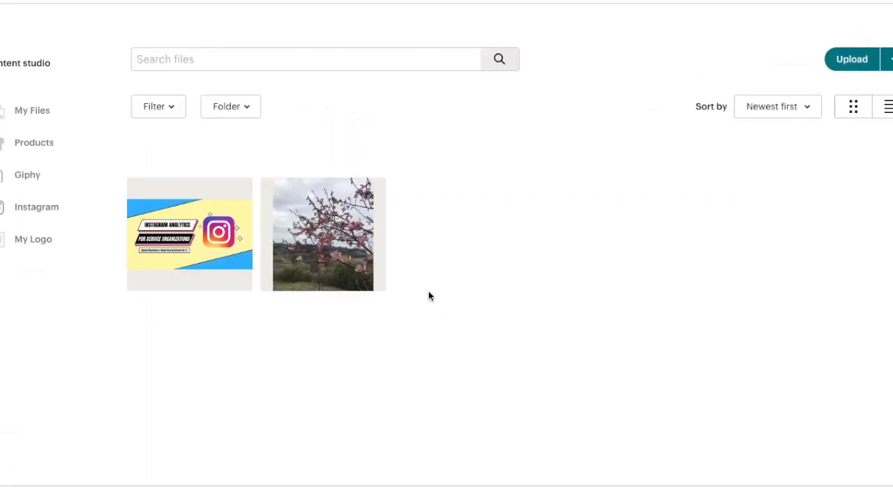
left_click(367, 255)
left_click(869, 77)
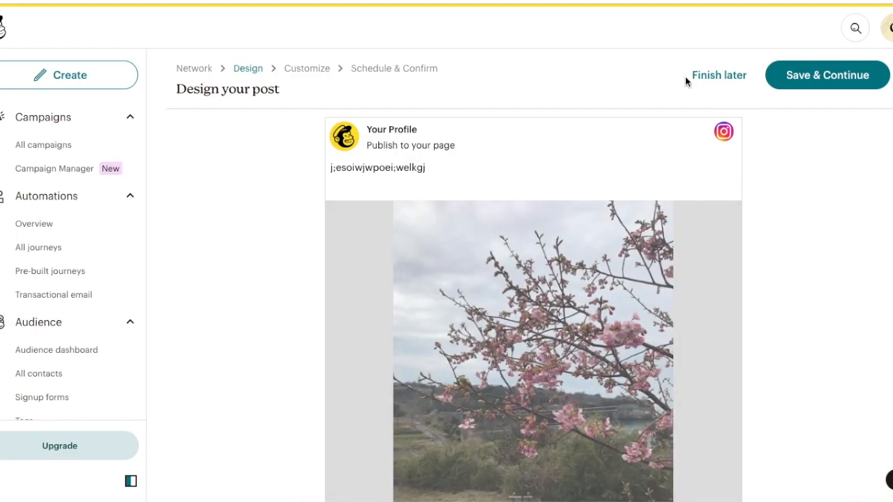
Save the post design, accept the Instagram customization as it is, and schedule the post
left_click(789, 80)
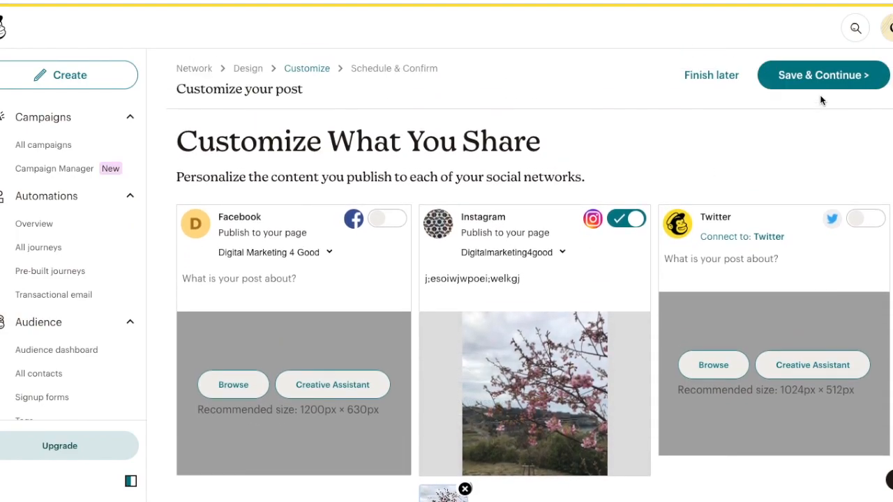
left_click(839, 81)
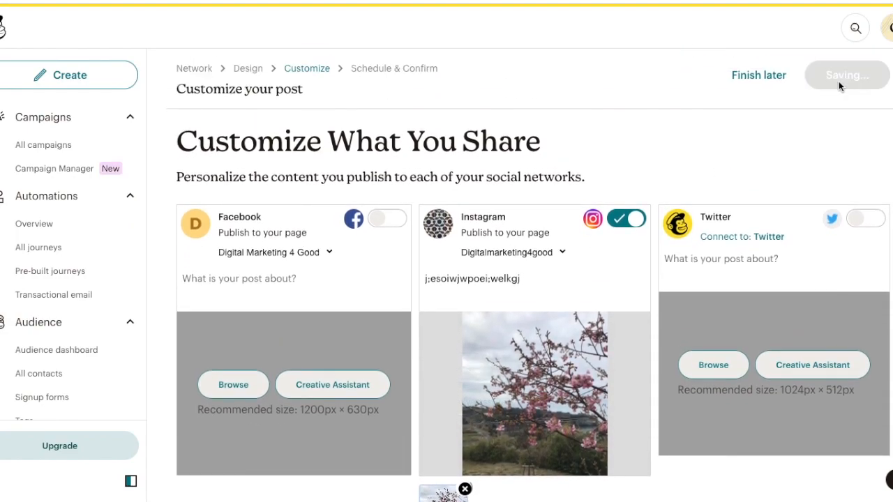
left_click(840, 82)
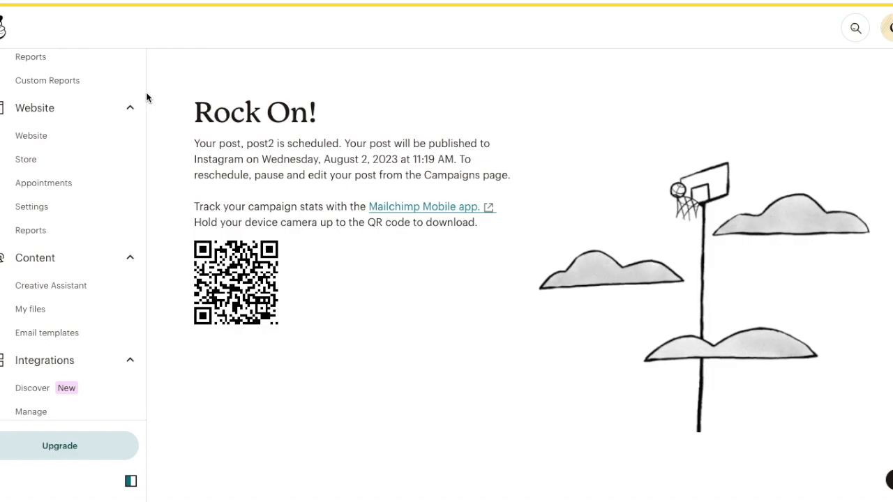
scroll(97, 91, "up", 7)
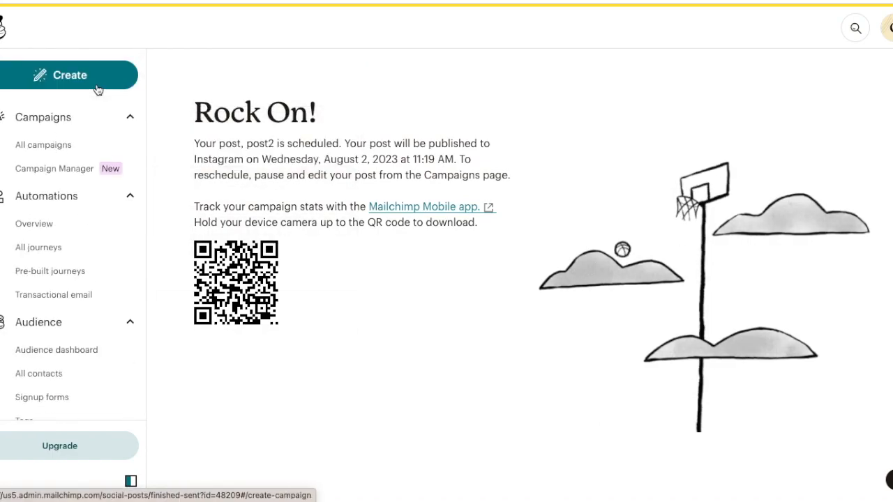
scroll(93, 279, "down", 2)
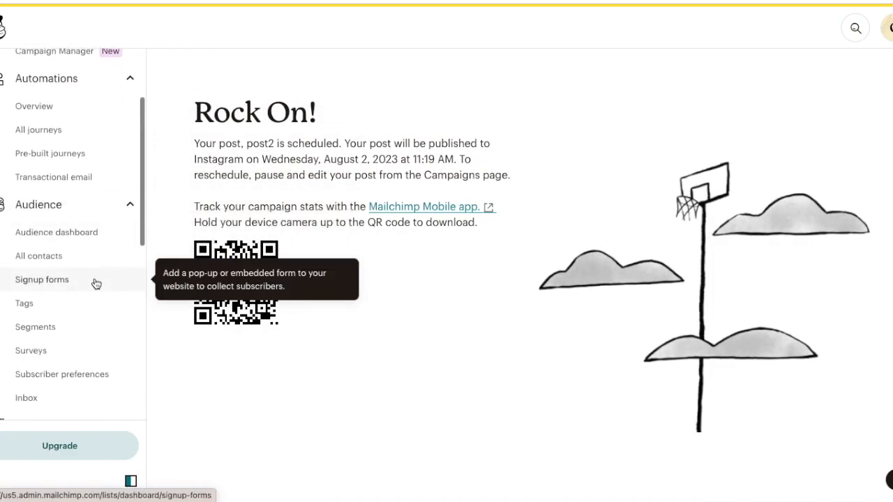
scroll(133, 391, "down", 2)
scroll(139, 209, "up", 4)
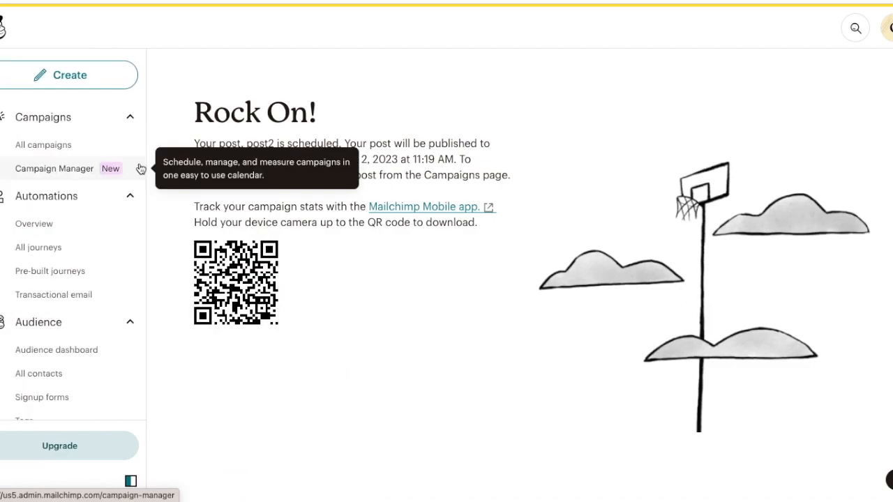
Start creating a new website and choose to set up and design the site
left_click(122, 88)
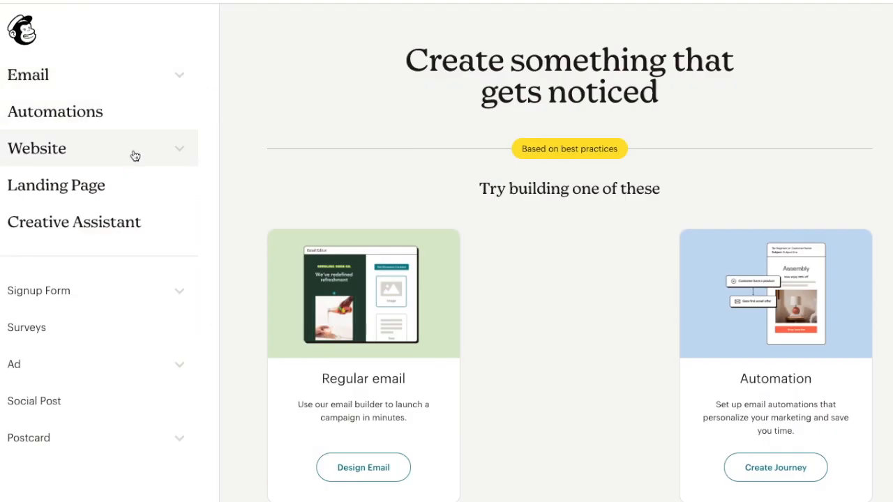
left_click(135, 155)
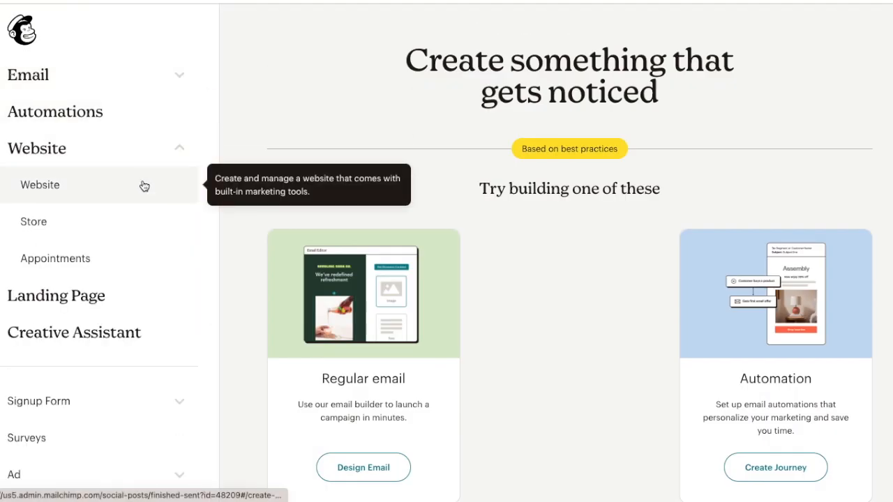
left_click(141, 185)
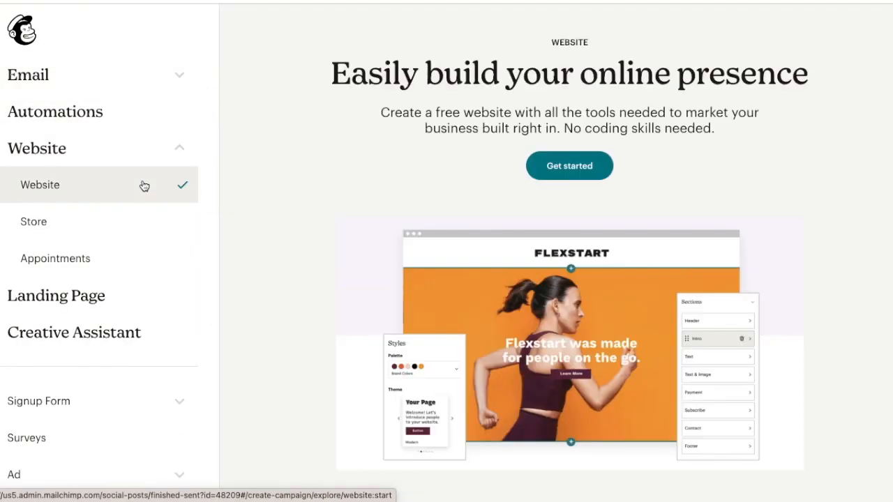
left_click(544, 167)
scroll(201, 287, "down", 2)
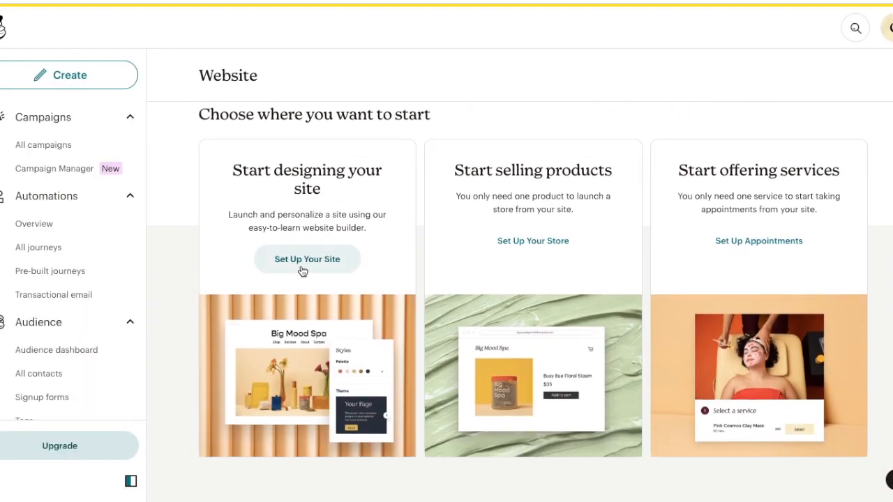
left_click(303, 269)
Name the website digitalmarketing4good and continue to editing the site
left_click(284, 236)
type("dg")
key("BackSpace")
key("BackSpace")
key("BackSpace")
key("BackSpace")
key("BackSpace")
key("BackSpace")
key("BackSpace")
key("BackSpace")
key("BackSpace")
key("BackSpace")
key("BackSpace")
key("BackSpace")
key("BackSpace")
type("digital")
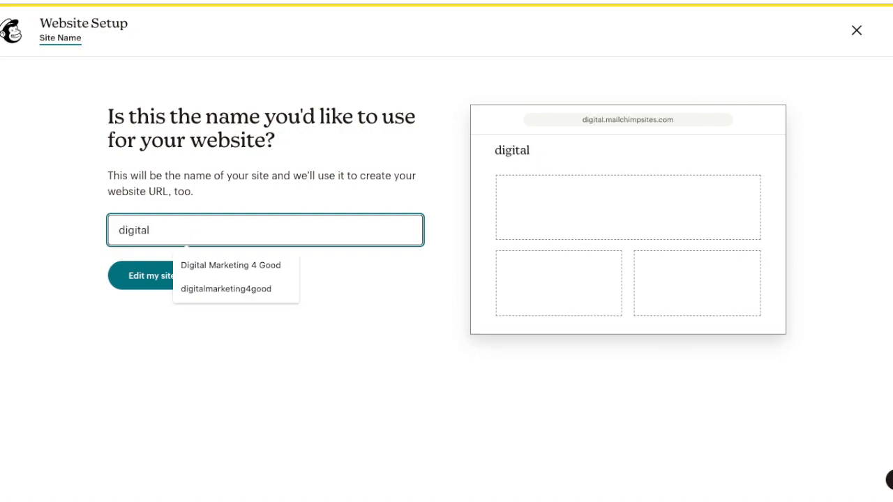
left_click(283, 292)
left_click(182, 278)
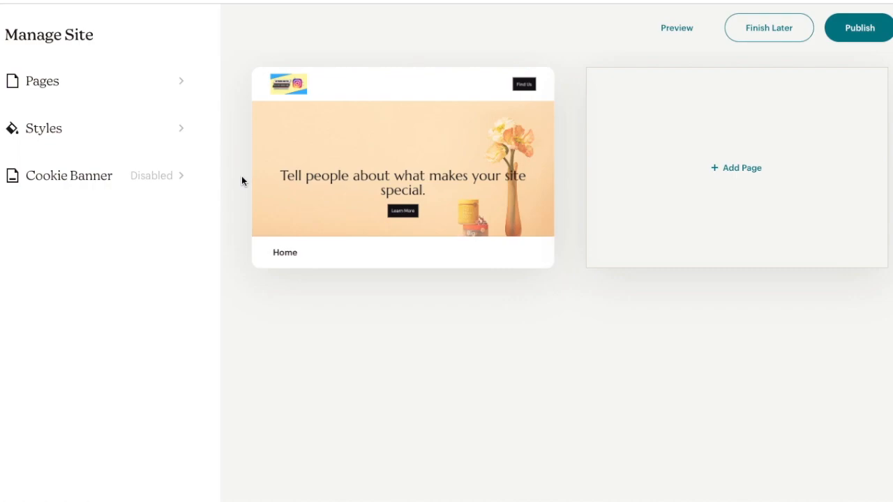
Open the color settings in the site's styles
left_click(168, 142)
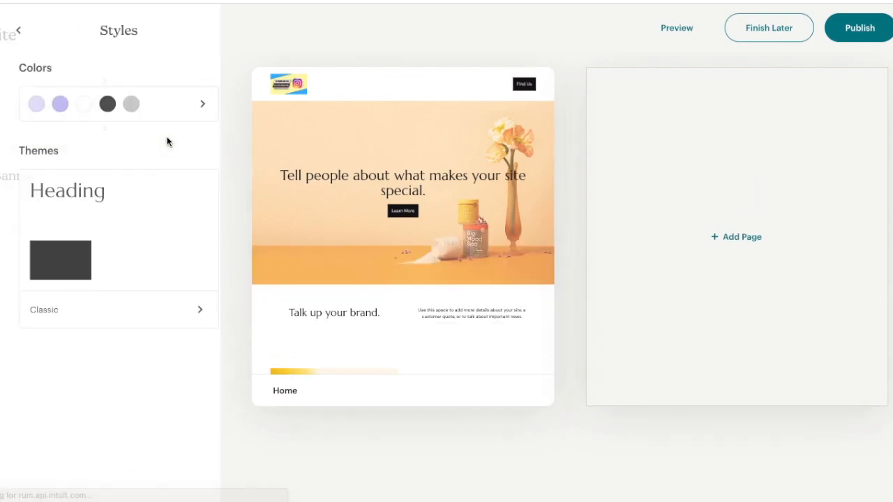
left_click(171, 113)
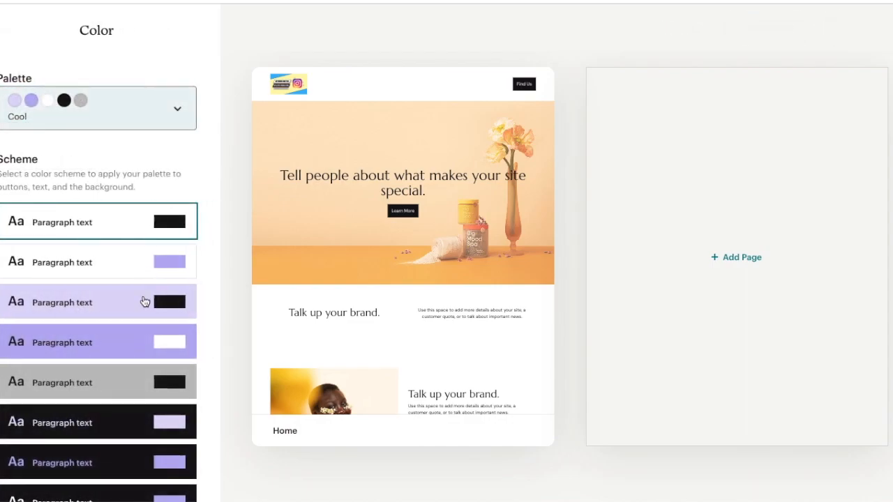
Try the Cool palette's lavender background scheme and its white scheme with purple buttons on the site
scroll(144, 307, "down", 2)
left_click(116, 168)
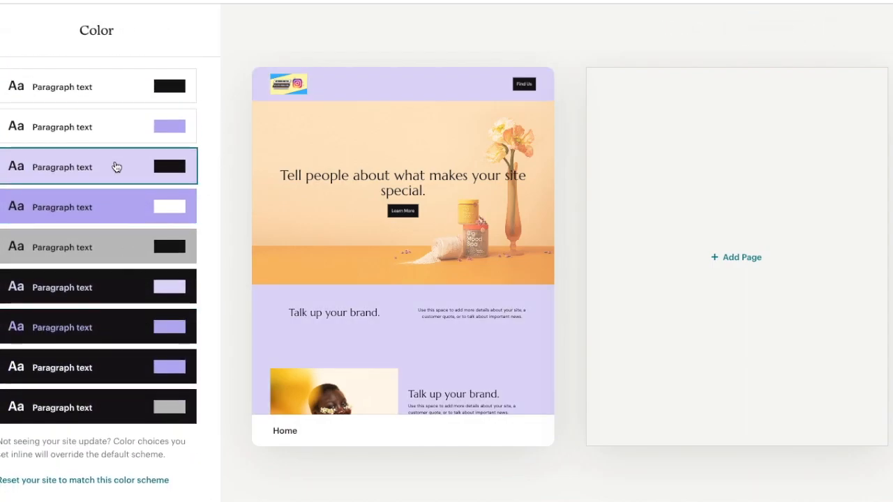
scroll(116, 168, "up", 2)
left_click(115, 208)
scroll(116, 209, "down", 2)
scroll(118, 209, "up", 2)
Switch the site to the Vibrant palette with the peach background scheme, dark green text and dark green buttons
left_click(124, 98)
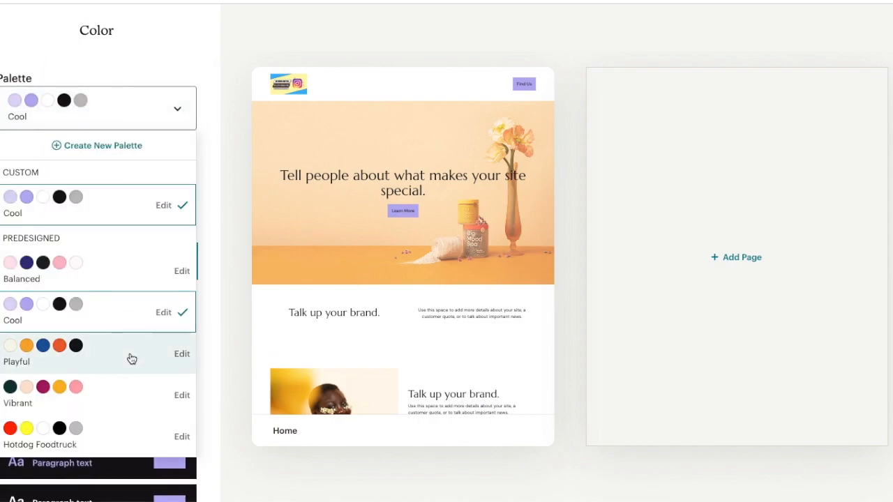
left_click(132, 385)
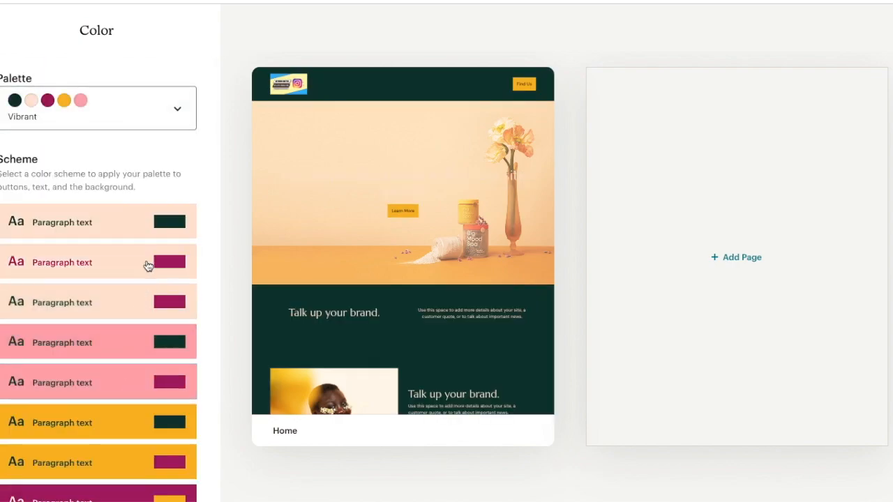
left_click(3, 32)
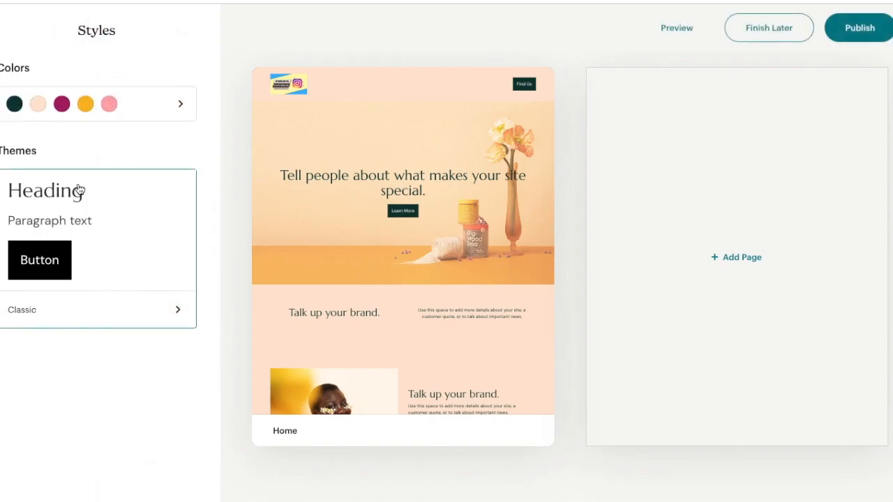
Change the site's theme to Modern and return to the style overview
left_click(148, 314)
scroll(149, 315, "down", 2)
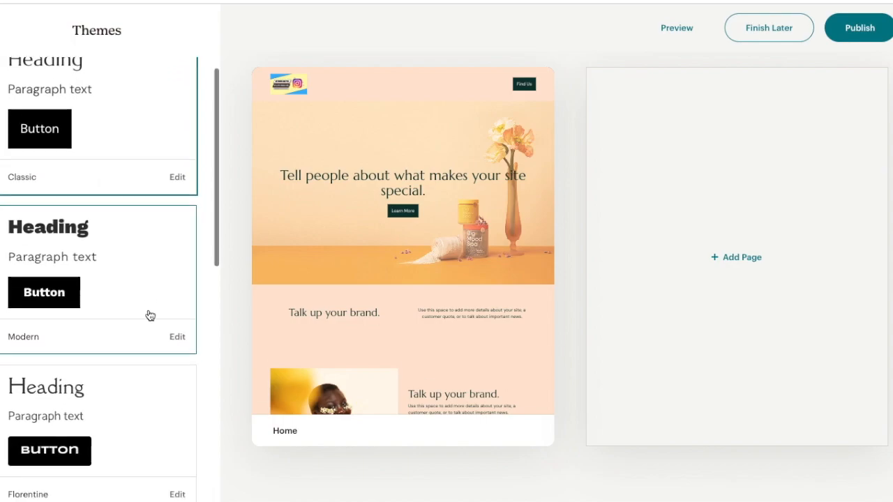
left_click(144, 253)
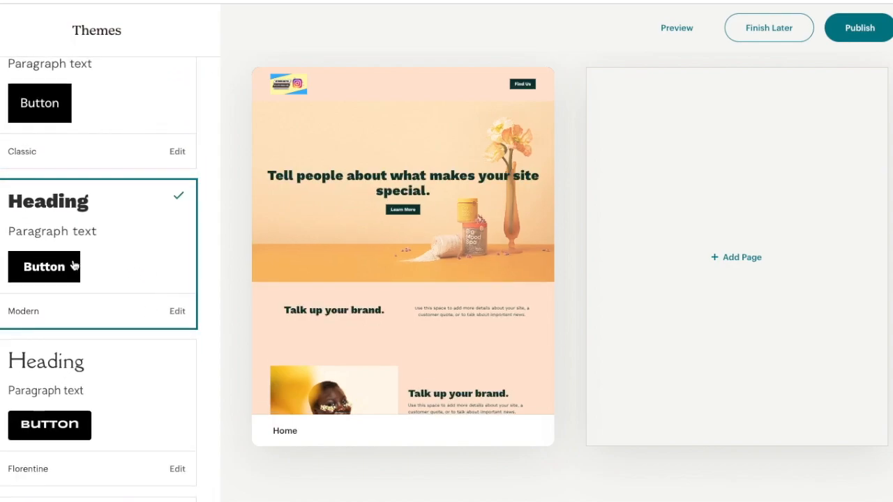
left_click(3, 32)
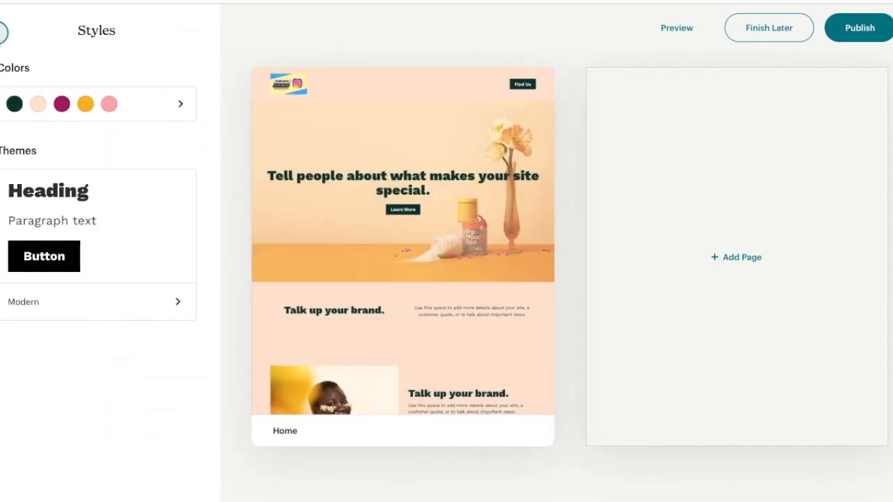
Enable the cookie banner for the site
left_click(3, 31)
left_click(81, 167)
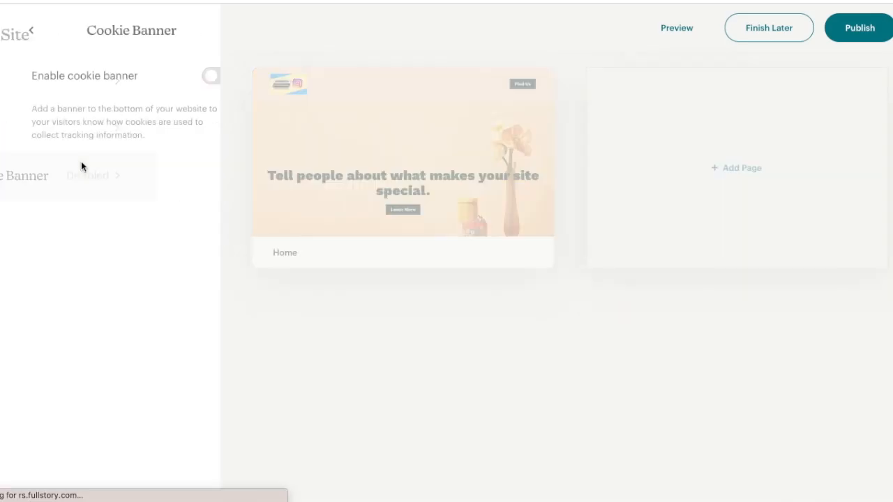
left_click(169, 76)
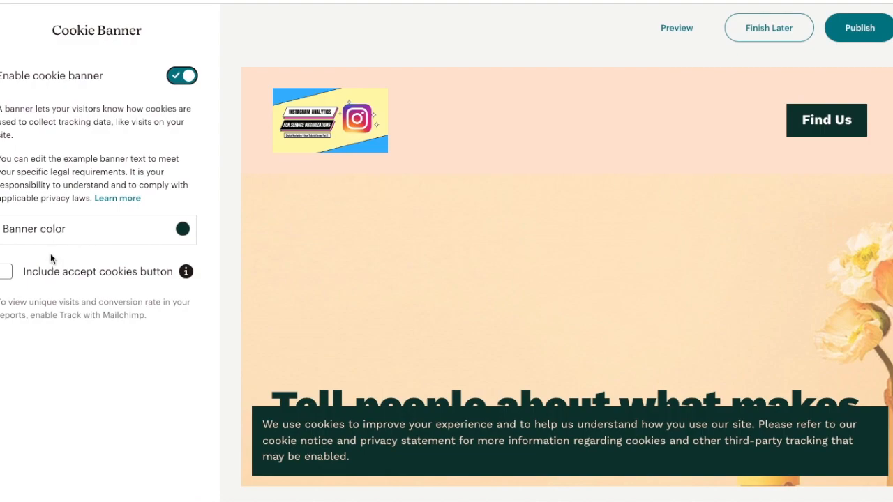
Include an accept cookies button in the cookie banner and return to the site management overview
left_click(5, 272)
left_click(2, 32)
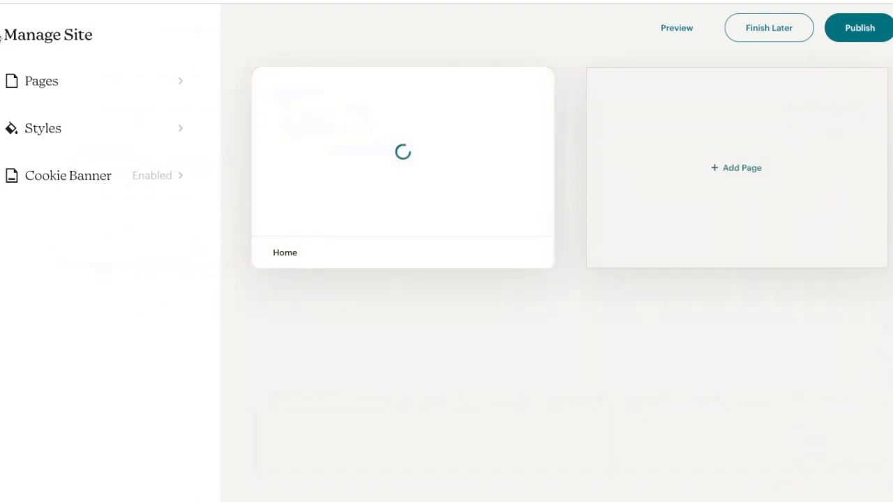
Add a new page of the About type to the website
left_click(29, 80)
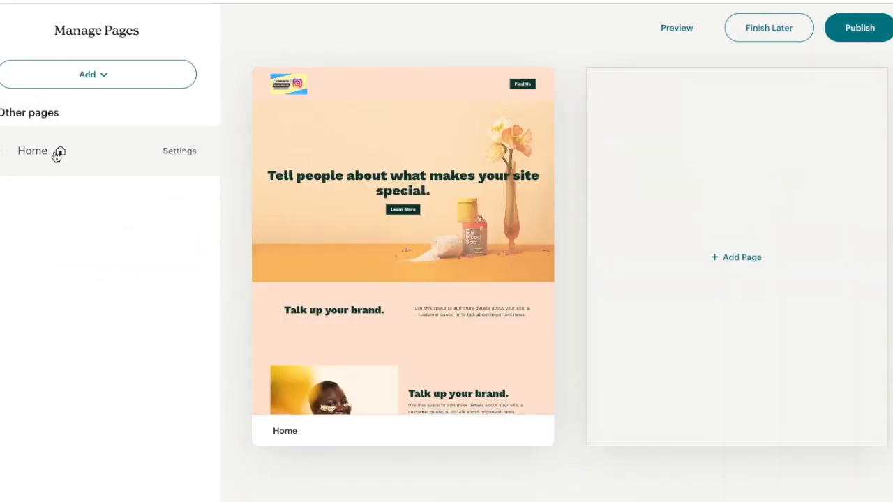
mouse_move(371, 143)
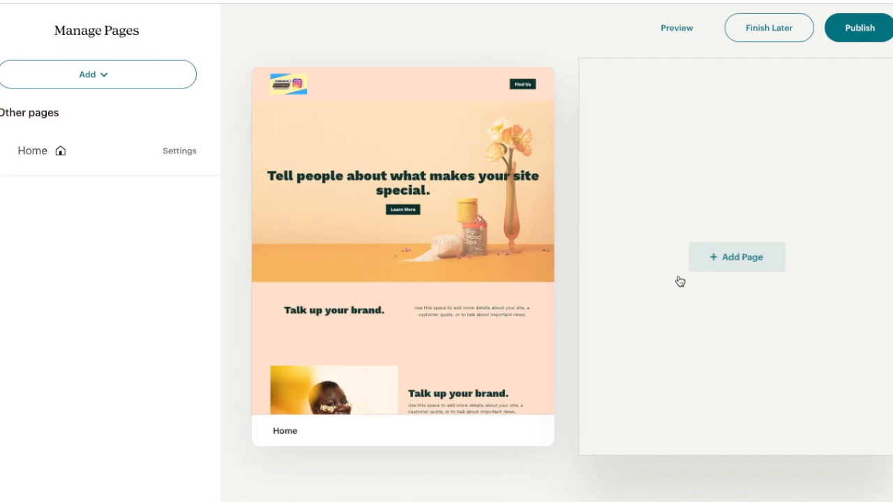
left_click(680, 281)
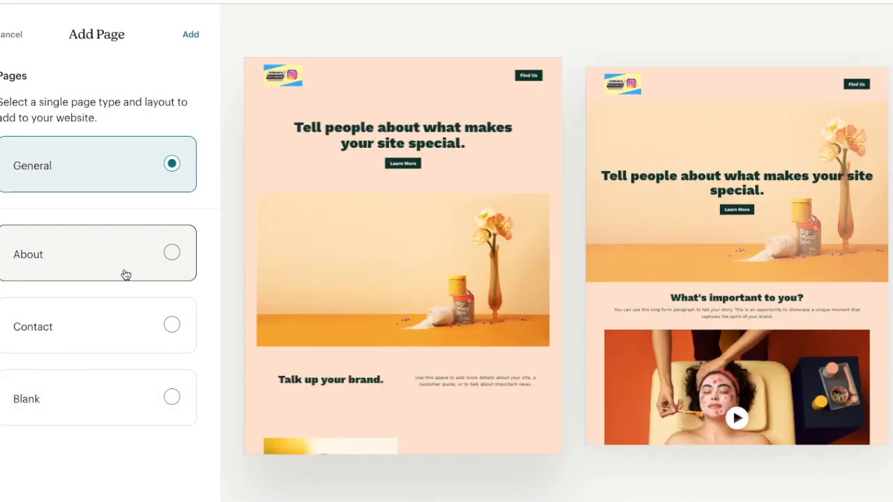
left_click(125, 274)
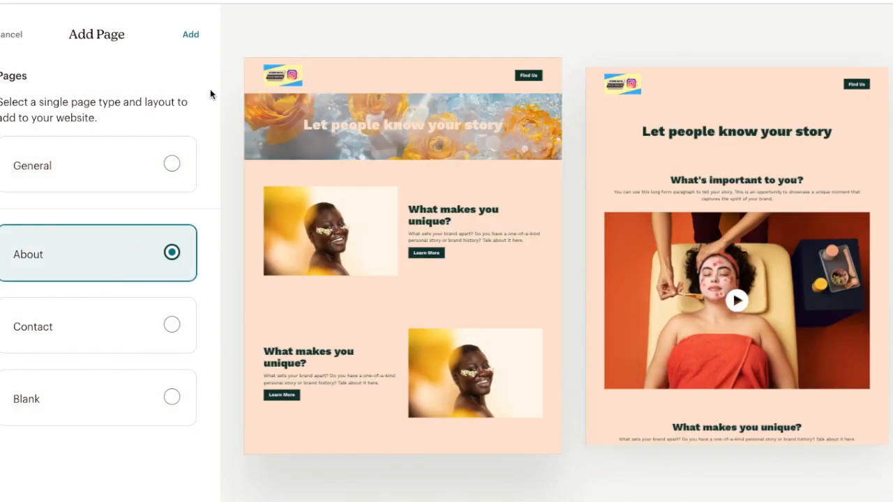
left_click(191, 39)
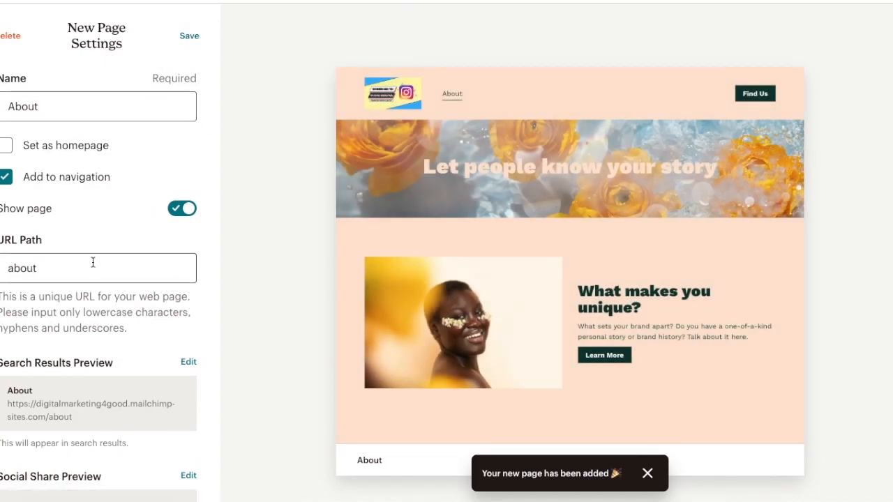
Review the About page's URL path, search results preview and social share preview, and save its settings
scroll(93, 263, "down", 3)
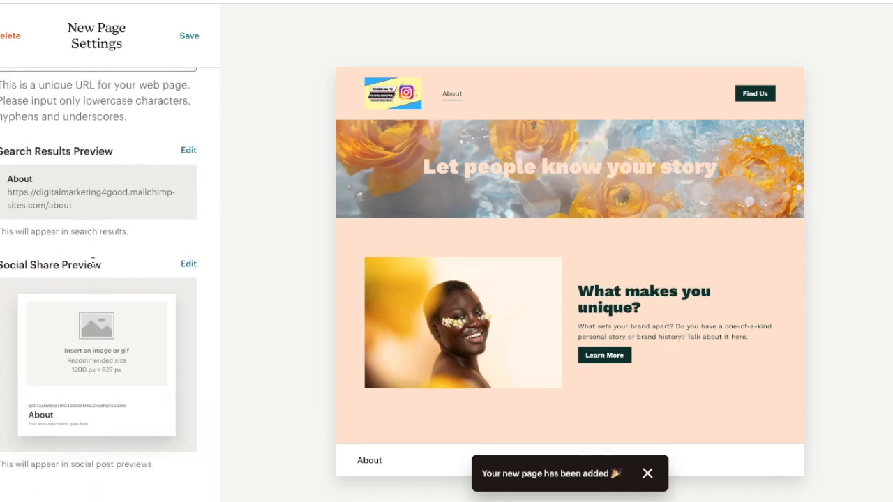
scroll(92, 263, "up", 2)
scroll(93, 262, "down", 2)
scroll(88, 495, "up", 3)
left_click(199, 36)
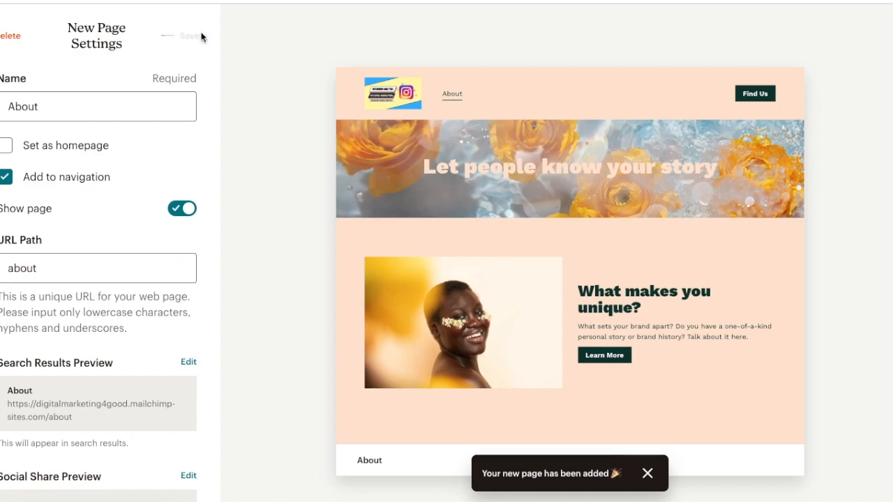
Look over the Home and About page thumbnails and the options for adding a page or a link
scroll(321, 282, "down", 4)
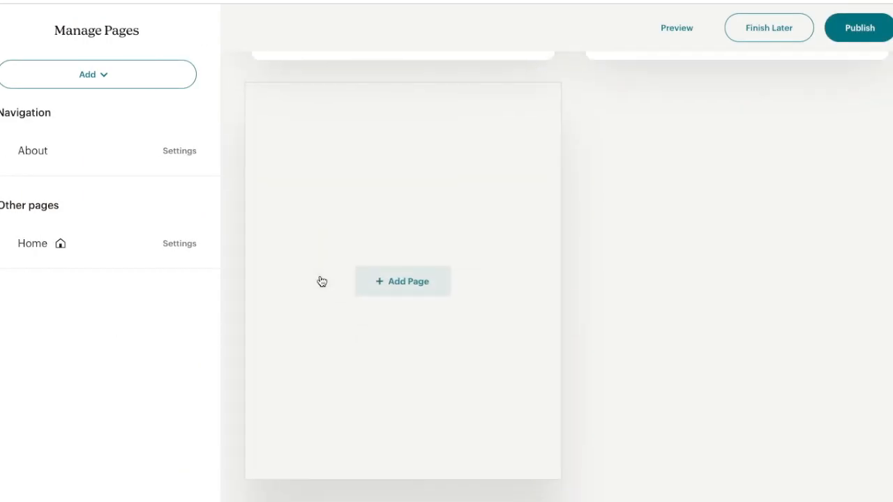
scroll(486, 382, "up", 5)
scroll(484, 379, "down", 5)
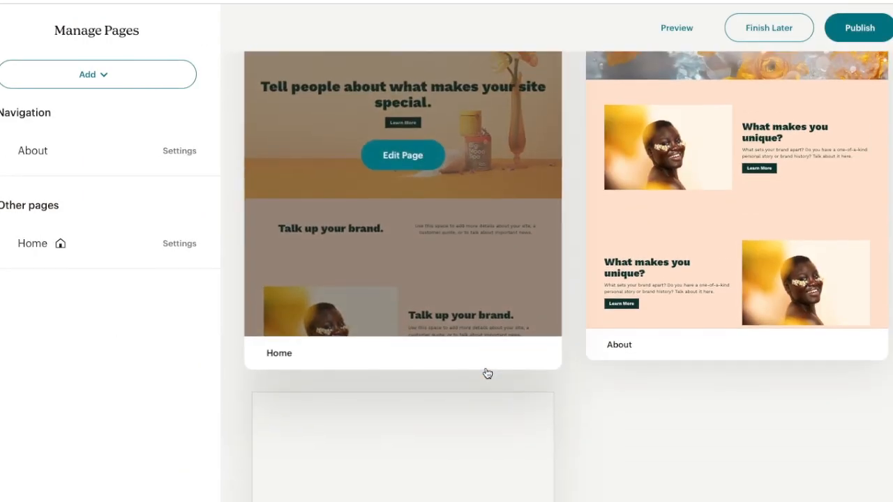
scroll(488, 374, "up", 5)
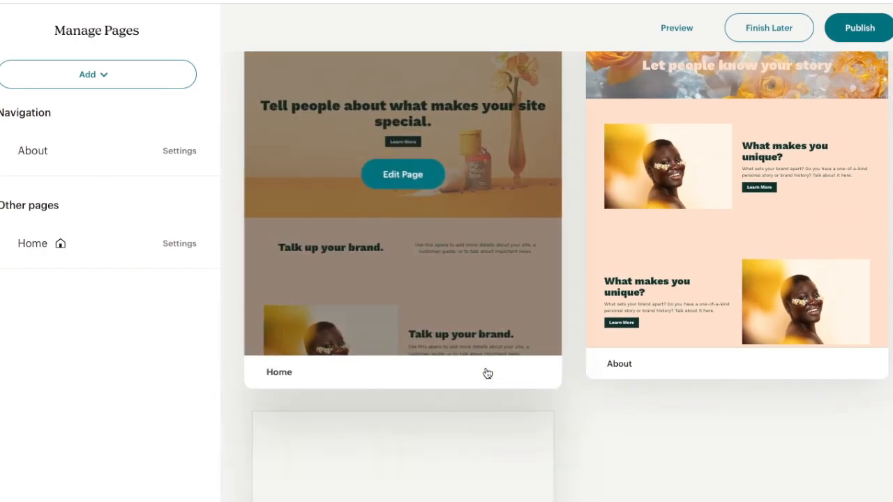
left_click(122, 74)
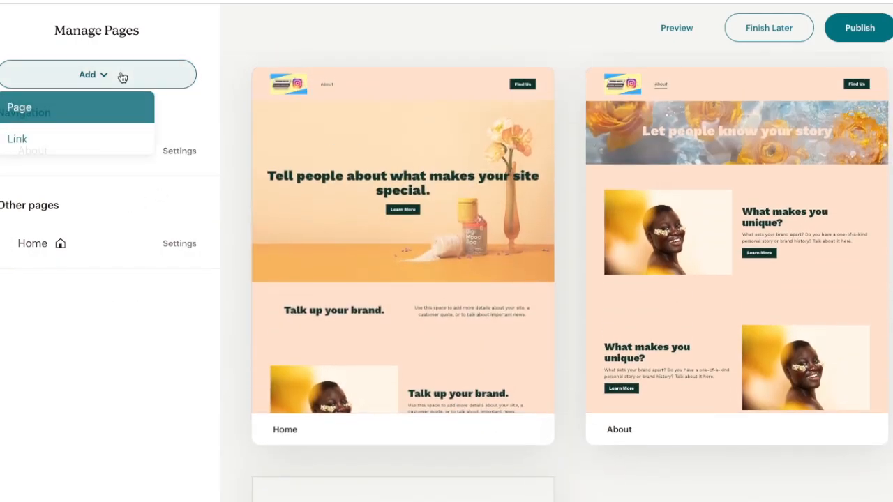
left_click(127, 84)
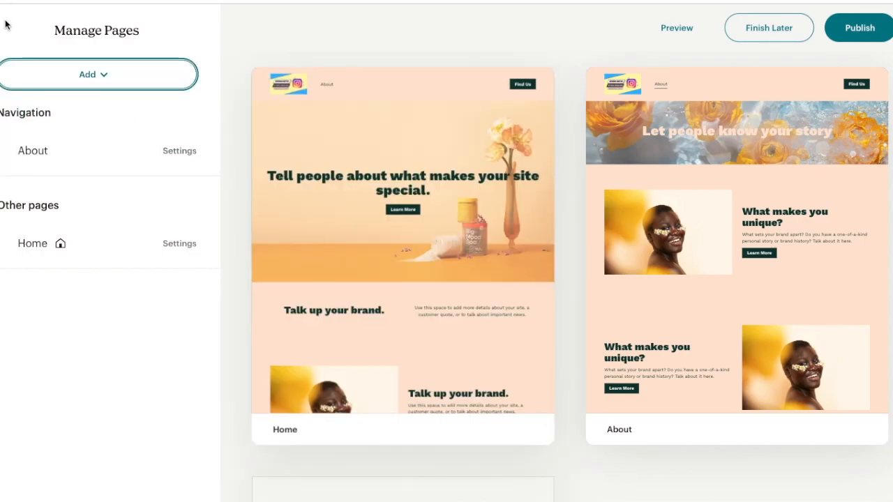
Open the Home page for editing and look over its header, intro and brand sections
left_click(5, 25)
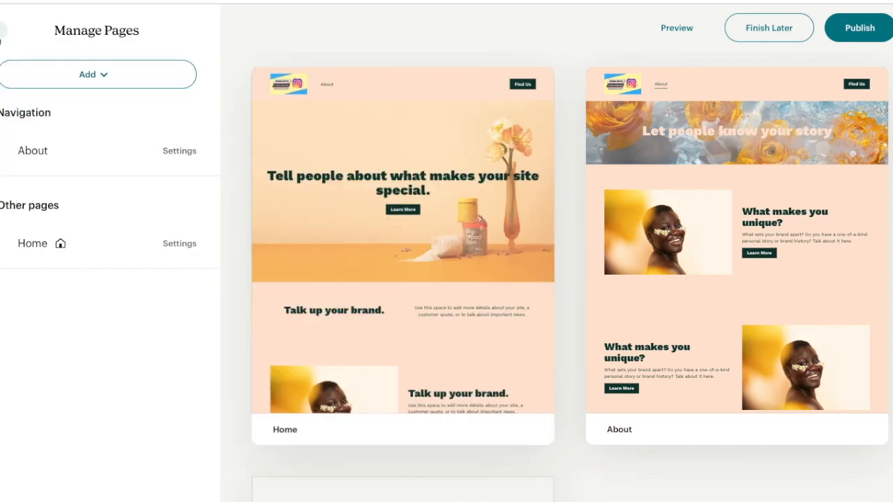
mouse_move(328, 89)
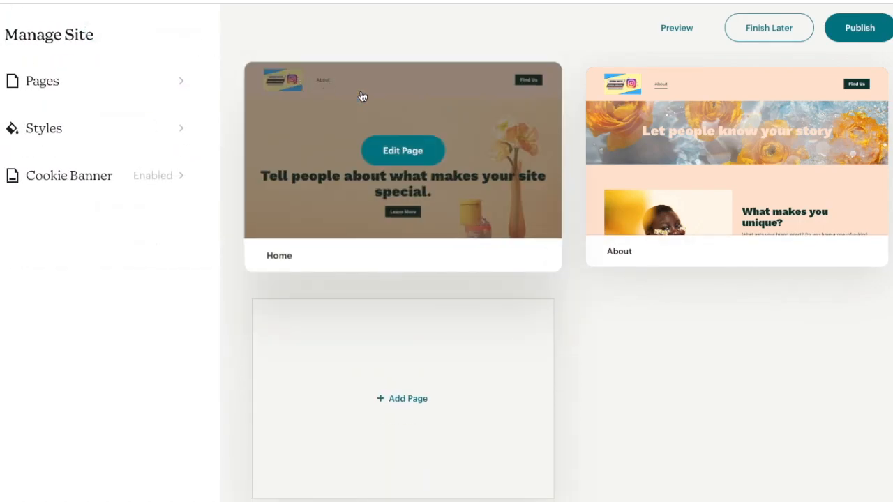
left_click(416, 151)
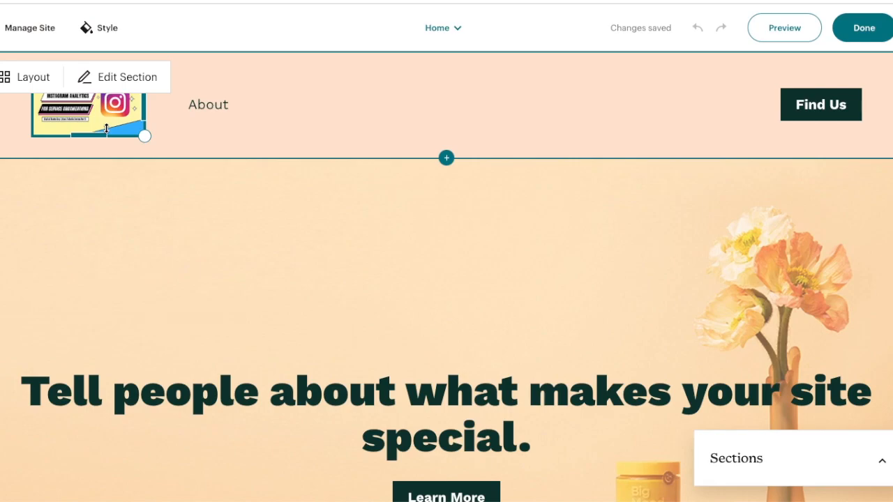
scroll(119, 87, "down", 20)
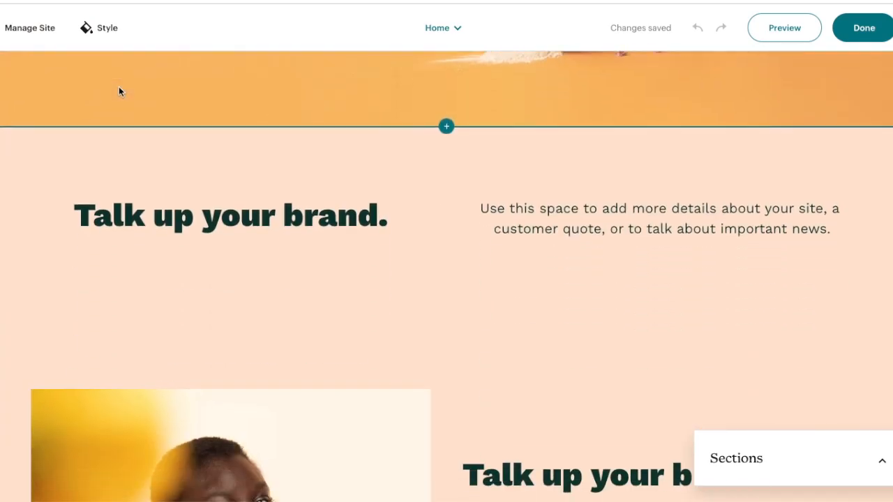
scroll(119, 87, "up", 20)
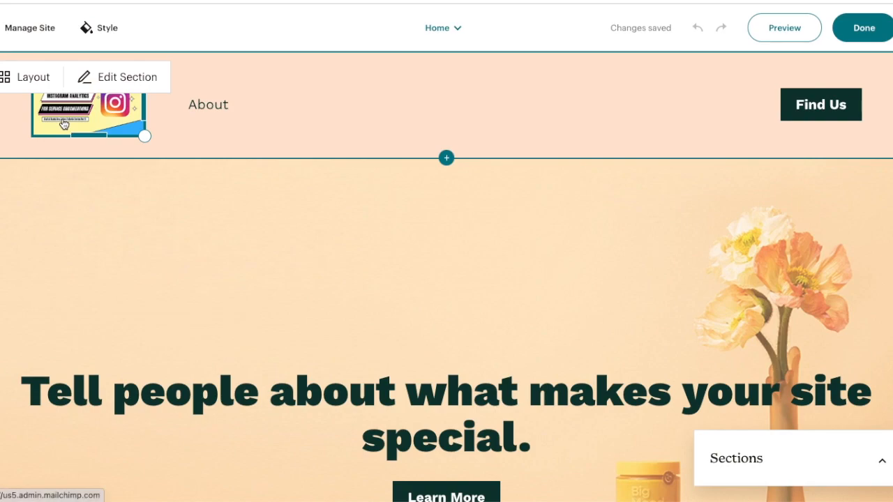
scroll(169, 60, "down", 1)
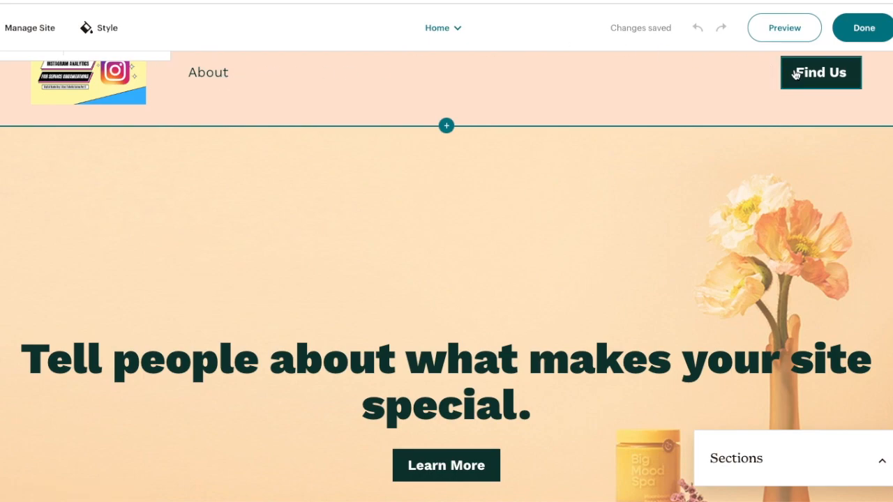
scroll(800, 76, "down", 5)
scroll(800, 74, "up", 1)
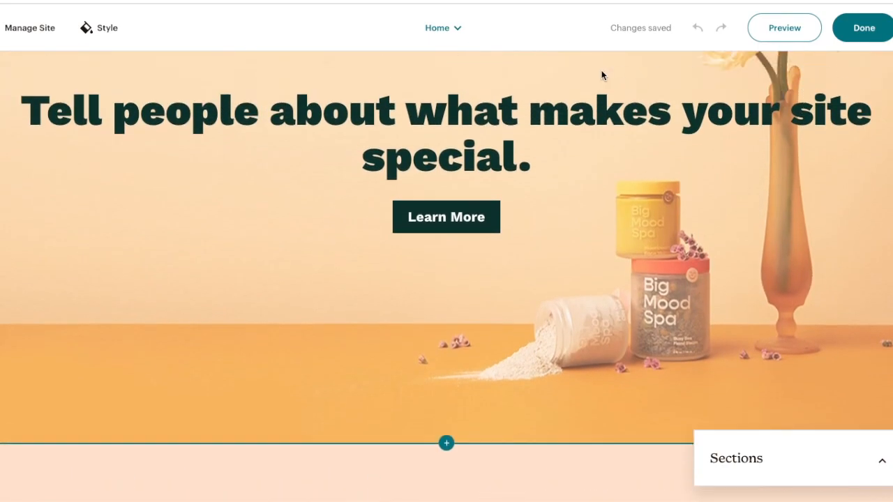
Replace the Home page's intro heading with "Digital Marketing made easy"
left_click(529, 115)
left_click_drag(536, 150, 23, 98)
key("BackSpace")
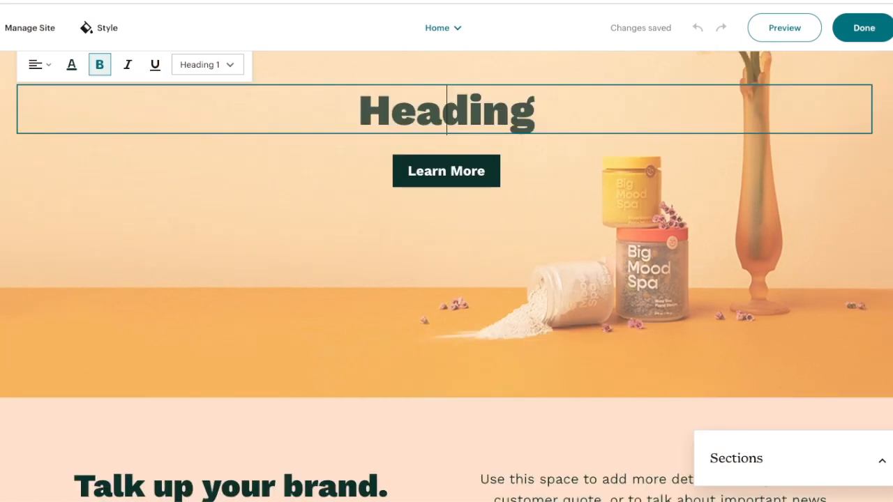
type("Digital ")
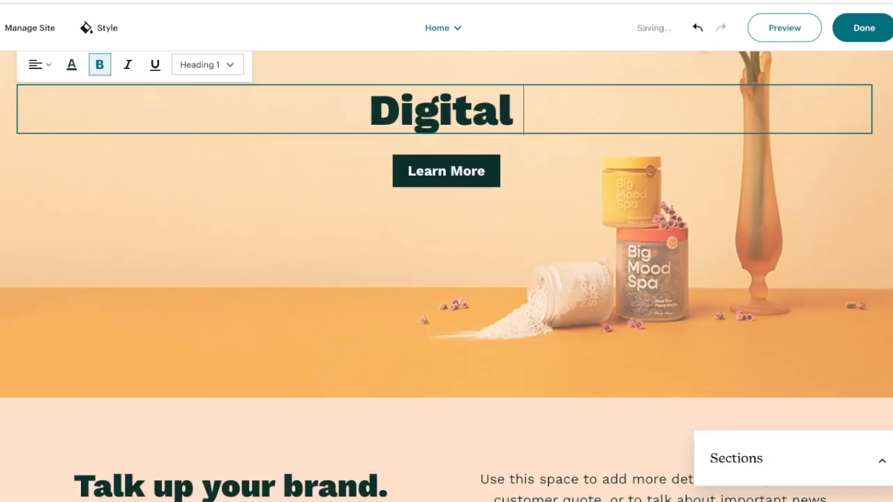
type("Marketing made easy")
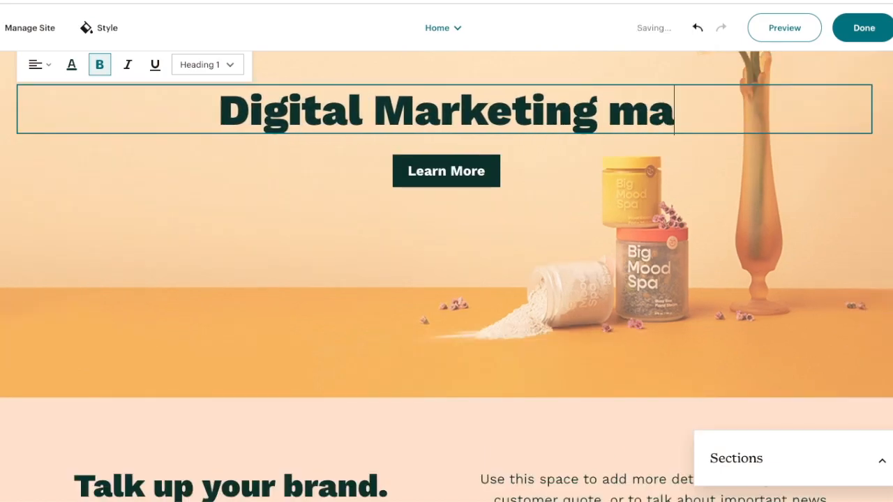
Change the label of the button under the intro heading to "Start the workshop now"
left_click(457, 172)
key("BackSpace")
key("BackSpace")
key("BackSpace")
key("BackSpace")
key("BackSpace")
key("BackSpace")
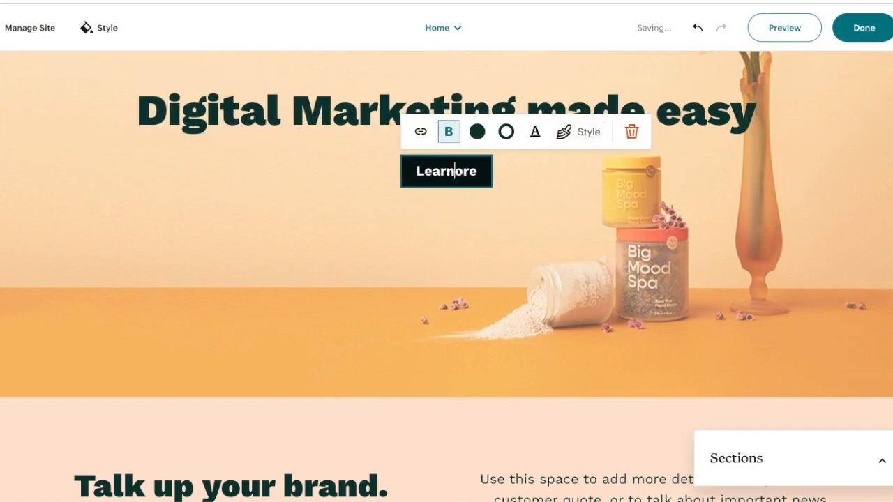
key("BackSpace")
key("BackSpace")
key("BackSpace")
key("BackSpace")
type("Start the")
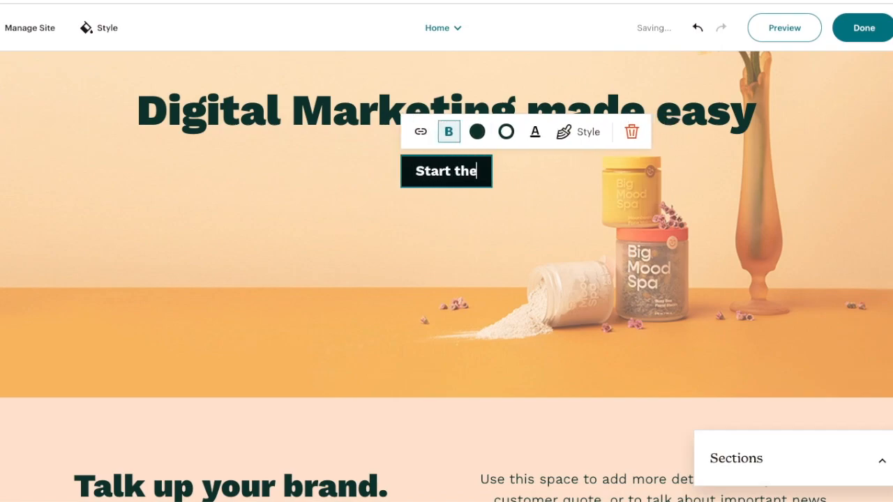
type(" workshop now")
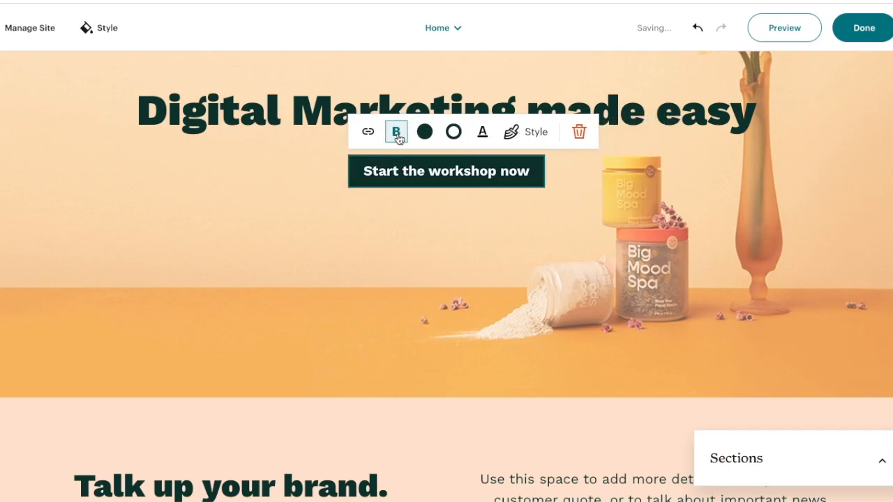
Link the intro button to the external URL google.com and save the link
left_click(368, 131)
left_click(362, 202)
type("google.com")
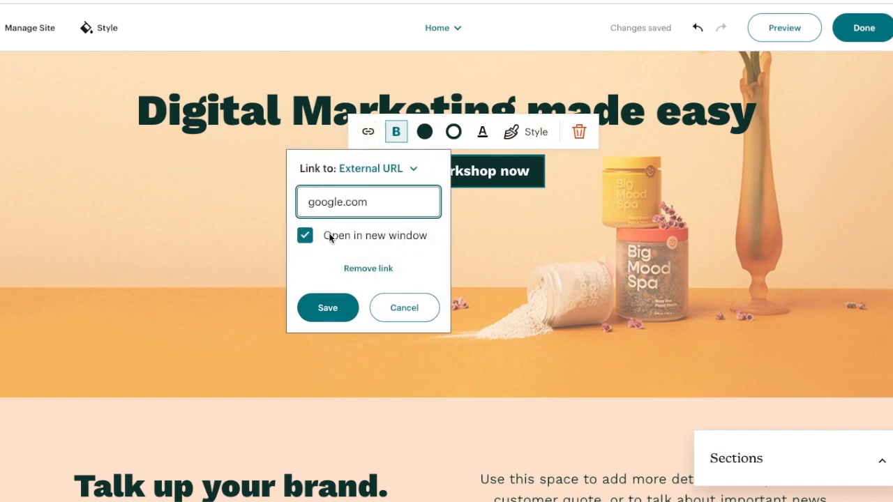
left_click(327, 308)
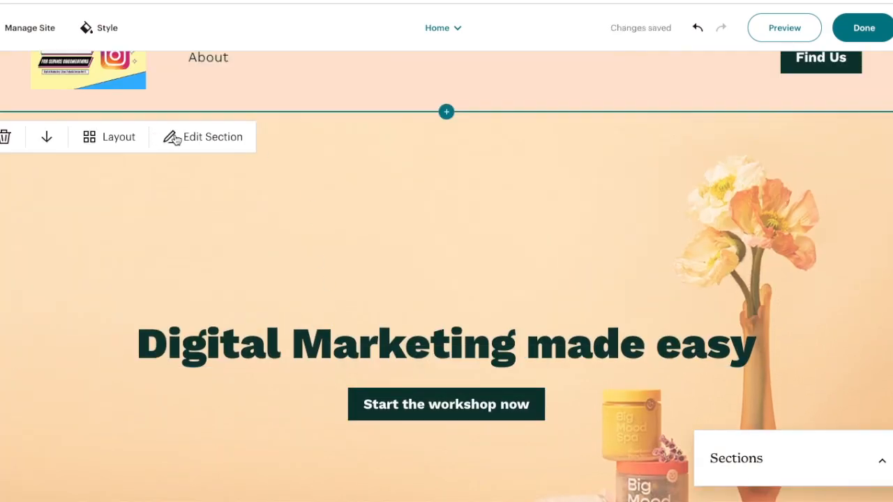
Examine the background image settings of the intro section
left_click(174, 137)
left_click(759, 209)
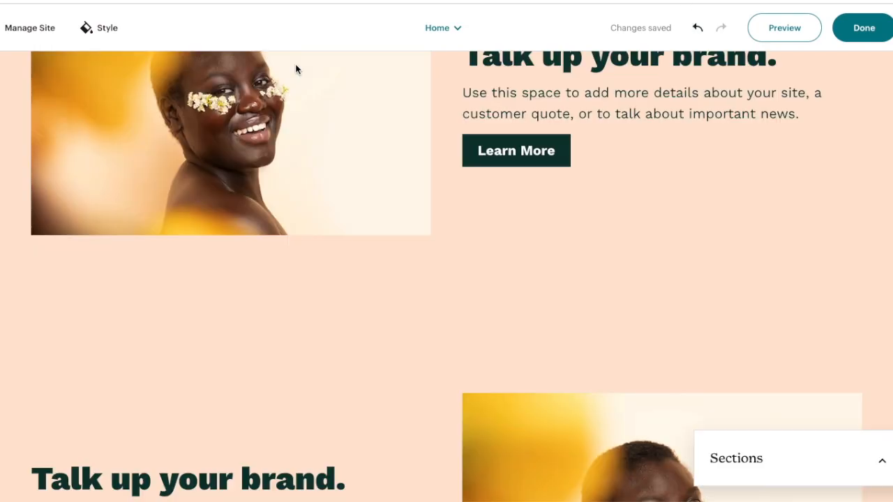
Remove the Text & Image section that has its text to the left of the picture
scroll(550, 169, "down", 10)
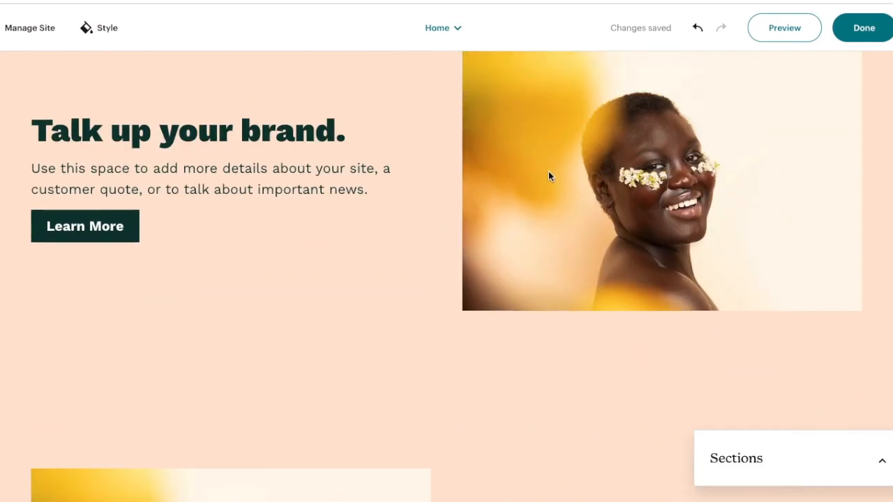
left_click(365, 273)
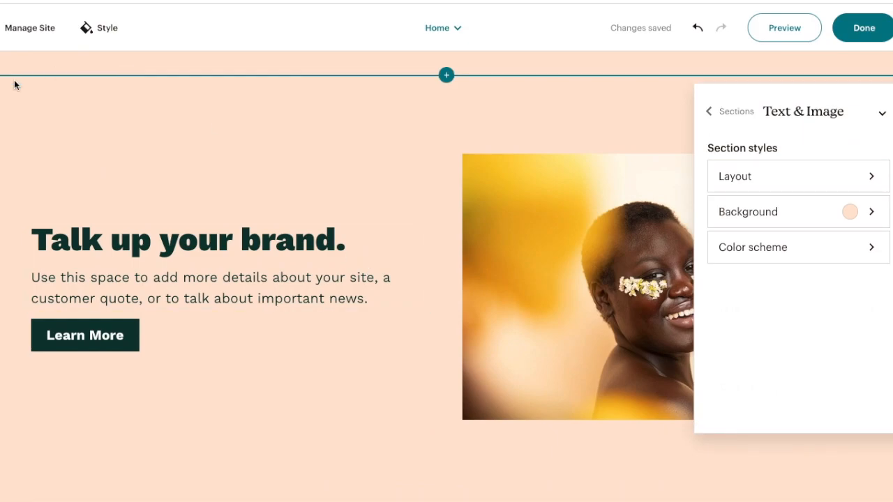
left_click(5, 102)
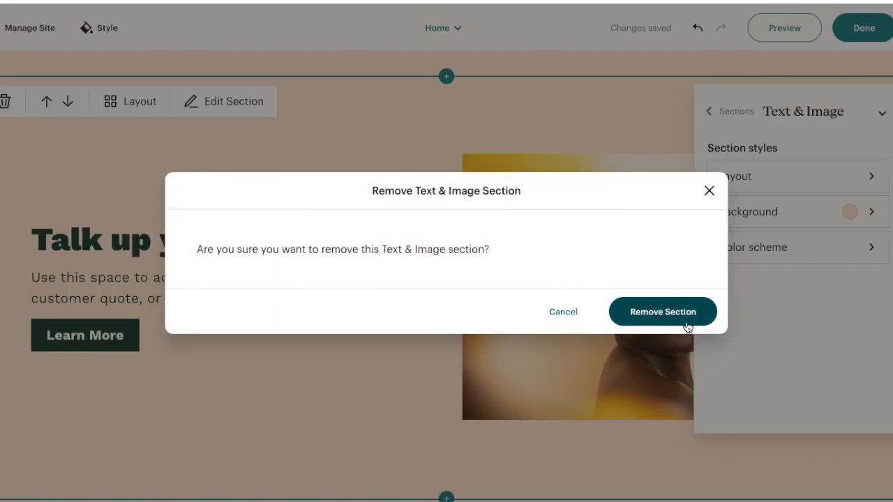
left_click(663, 314)
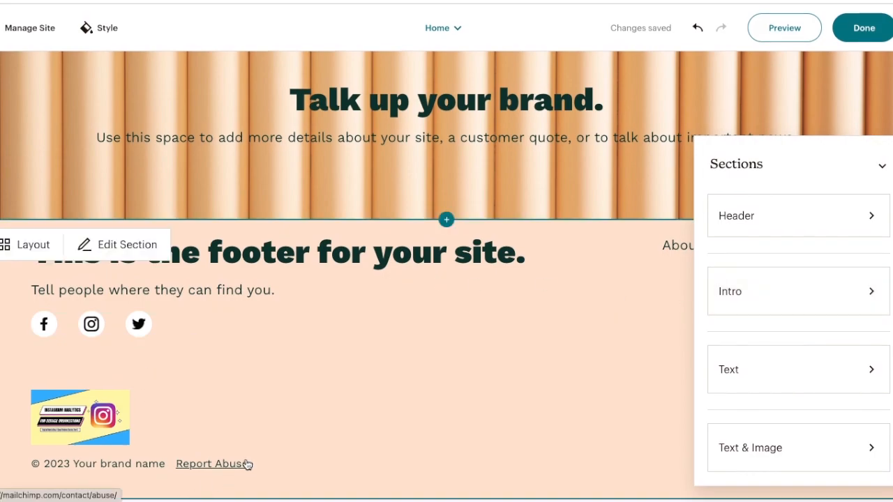
Replace the brand name placeholder in the footer's copyright line with "Digital Marketing 4 Good"
left_click(94, 463)
left_click_drag(74, 463, 172, 463)
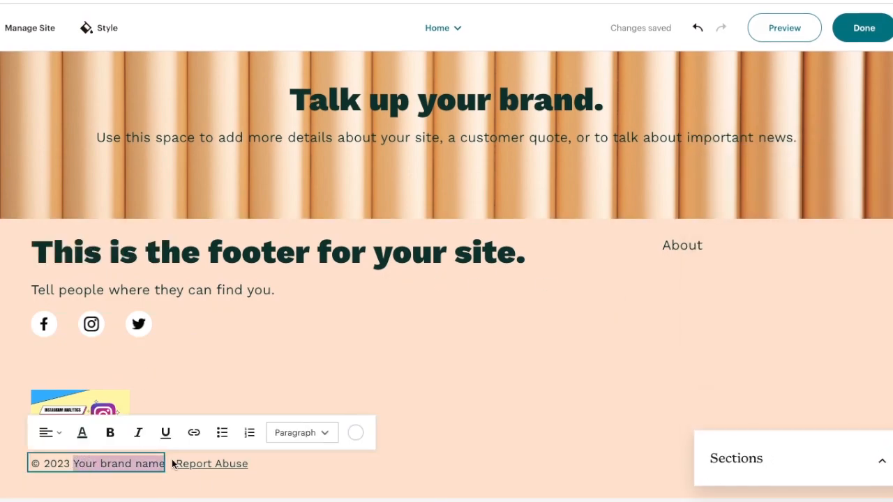
type("Digital Marketing 4 Good")
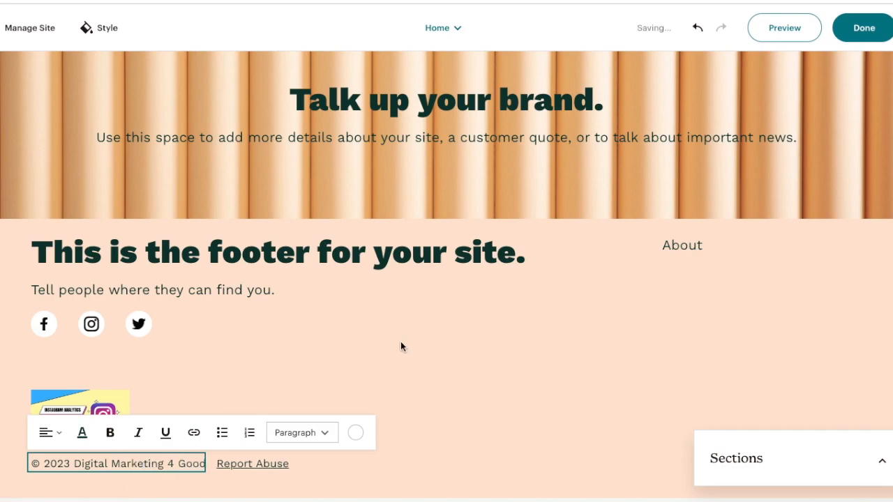
Leave the footer text and switch the editor to the About page
left_click(344, 357)
scroll(164, 327, "up", 1)
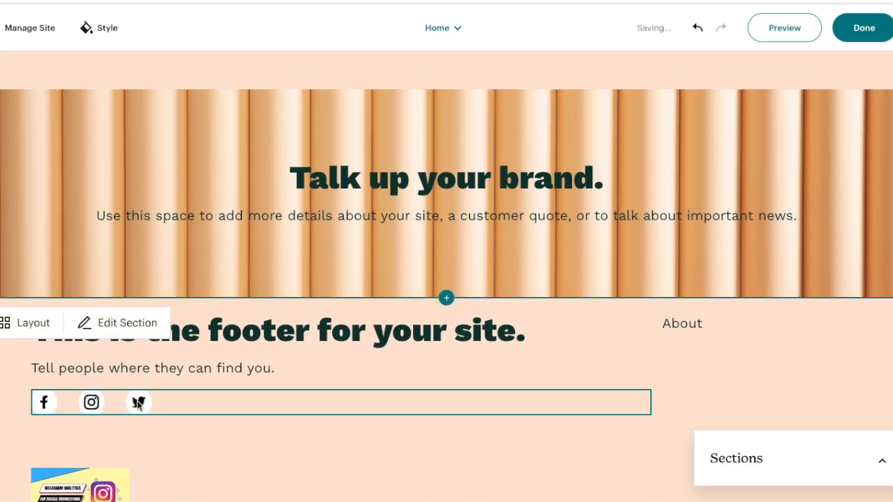
scroll(447, 209, "up", 3)
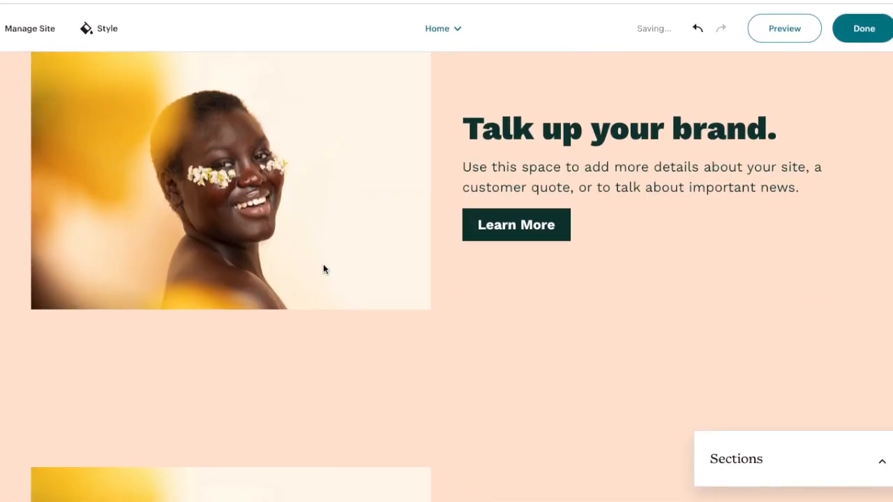
scroll(330, 301, "up", 5)
left_click(454, 29)
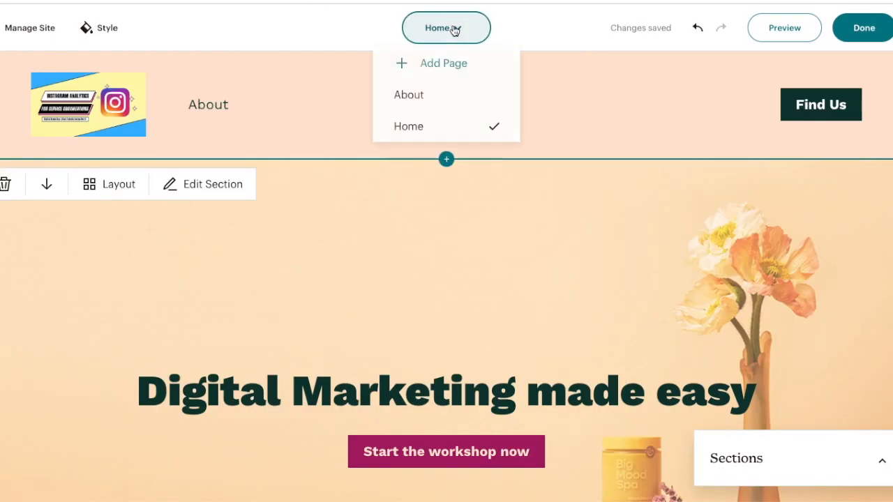
left_click(441, 98)
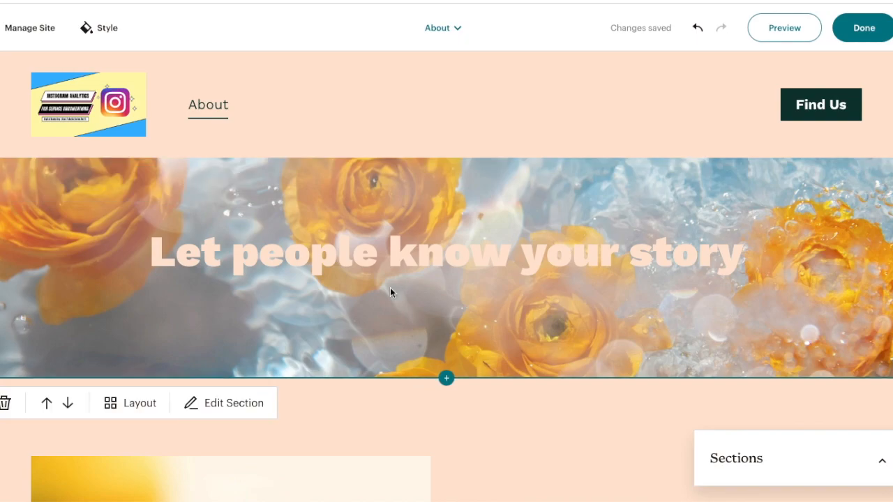
Replace the About page's banner heading with "Take your service online!"
double_click(400, 271)
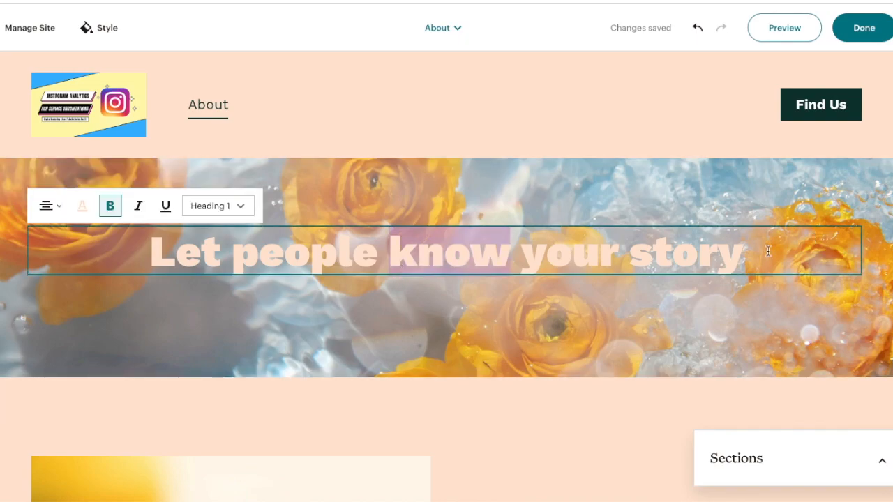
left_click_drag(768, 252, 138, 248)
key("BackSpace")
type("Take")
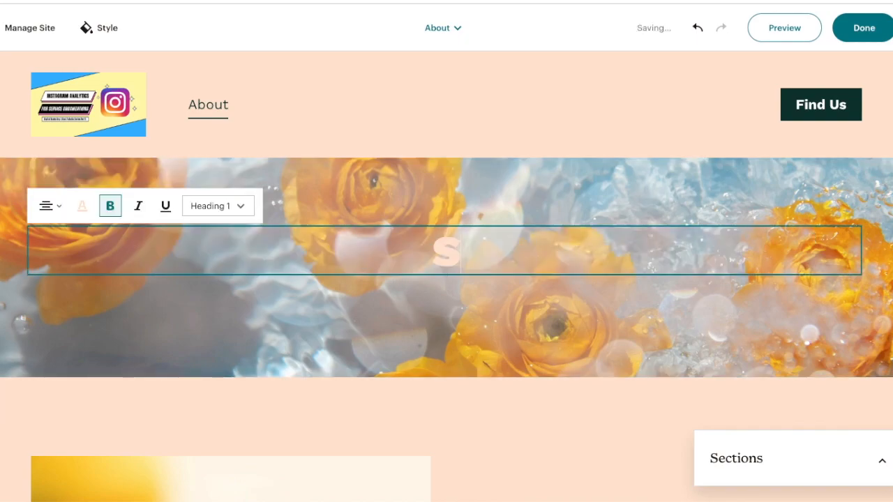
type(" your serv")
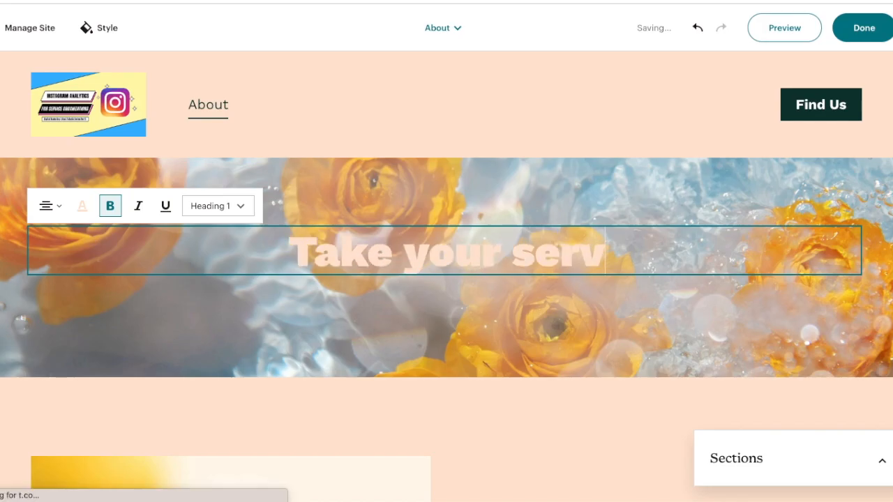
type("ice online!")
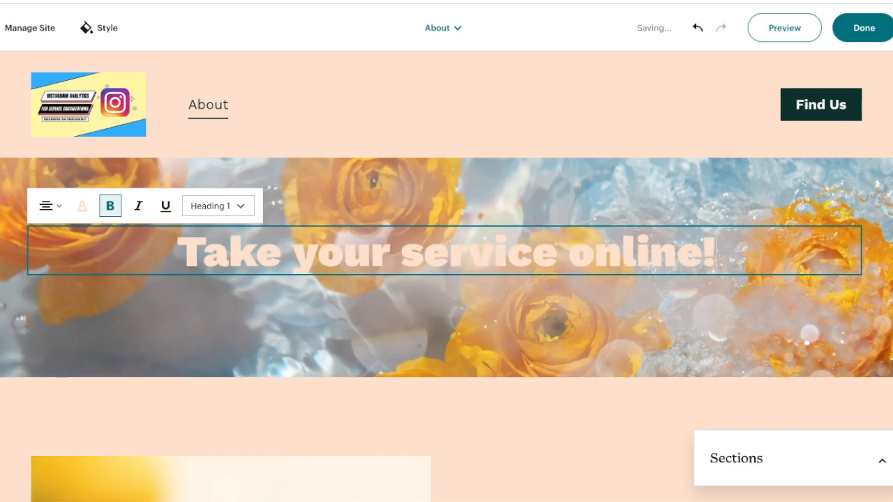
Preview the About page in the desktop view and look through its sections
scroll(447, 277, "down", 20)
scroll(447, 277, "up", 20)
left_click(777, 35)
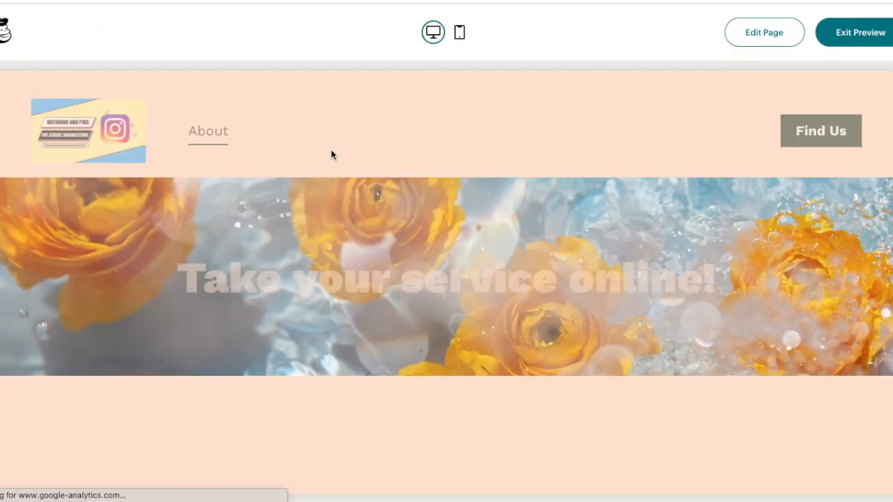
scroll(333, 154, "down", 5)
scroll(330, 153, "down", 8)
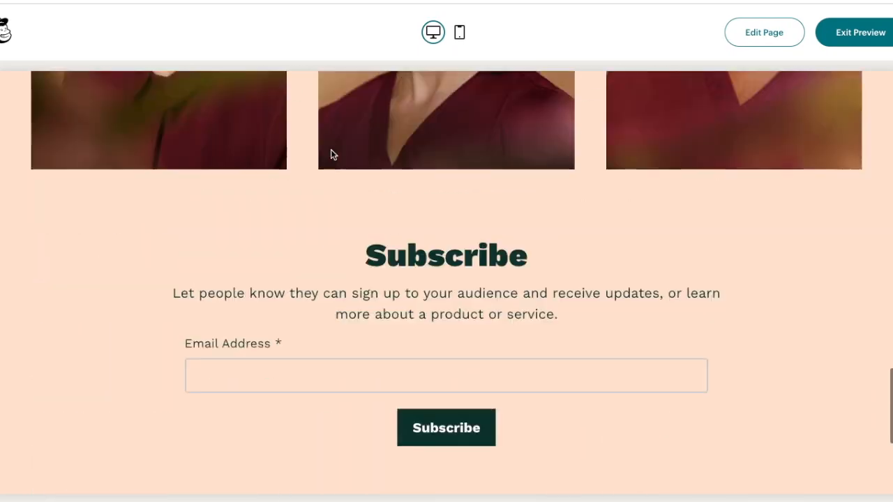
scroll(331, 154, "up", 12)
Check the About page in the mobile preview and exit the preview
left_click(463, 35)
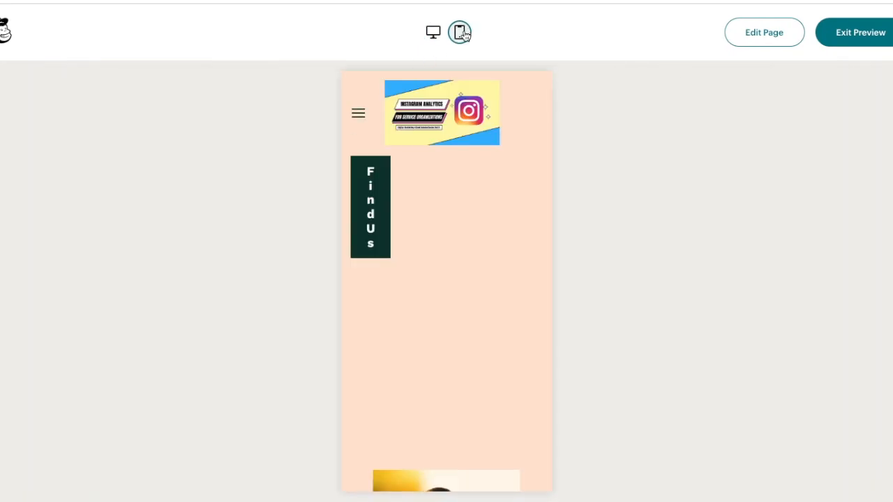
scroll(412, 434, "down", 5)
scroll(412, 439, "down", 15)
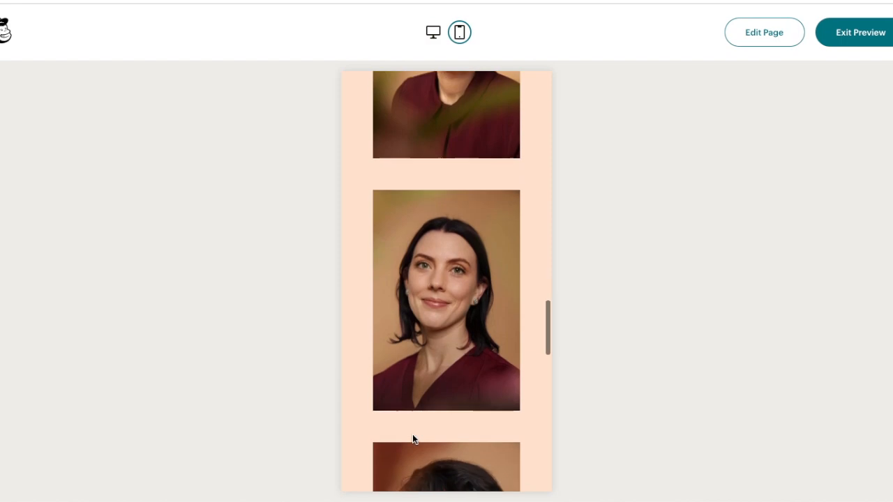
scroll(413, 439, "up", 8)
scroll(413, 436, "up", 5)
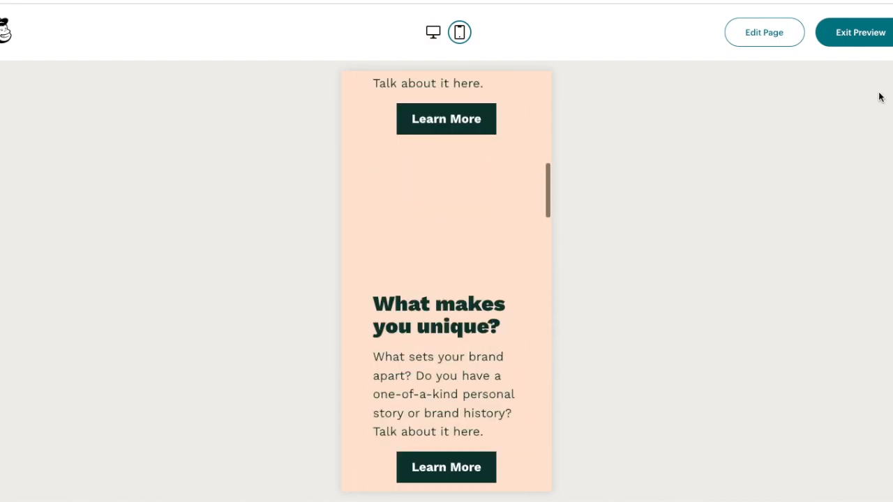
left_click(875, 30)
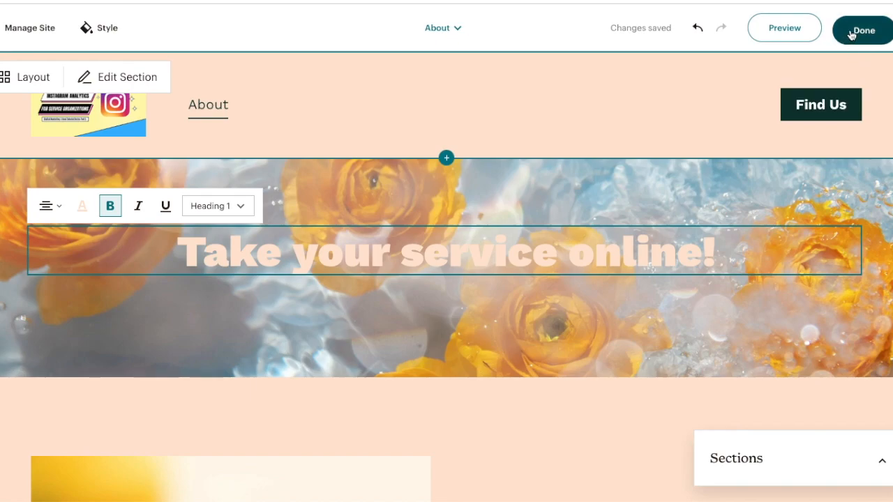
Finish editing the About page and publish the site
left_click(851, 34)
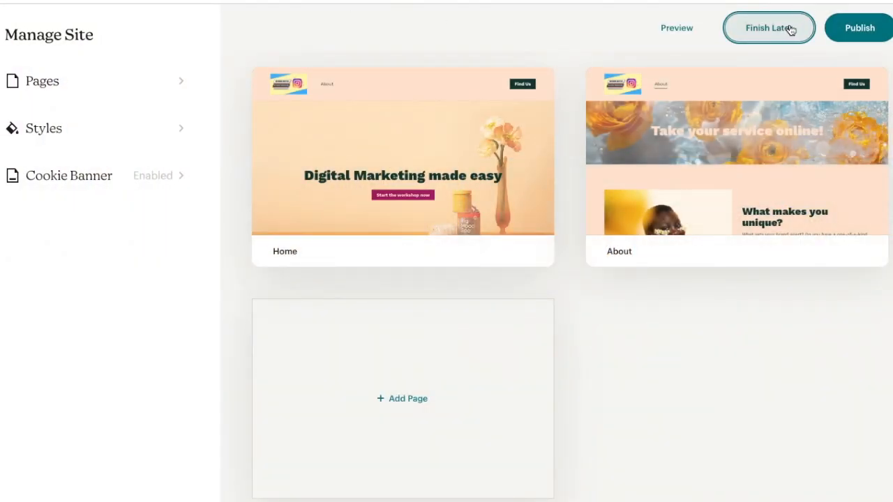
left_click(858, 28)
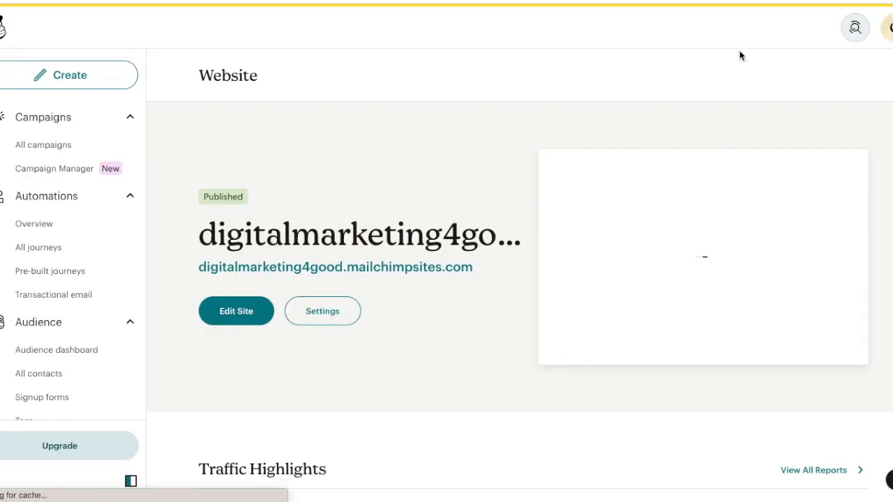
Visit the published site at its mailchimpsites.com address and test the "Start the workshop now" button on the Home page
scroll(402, 220, "down", 1)
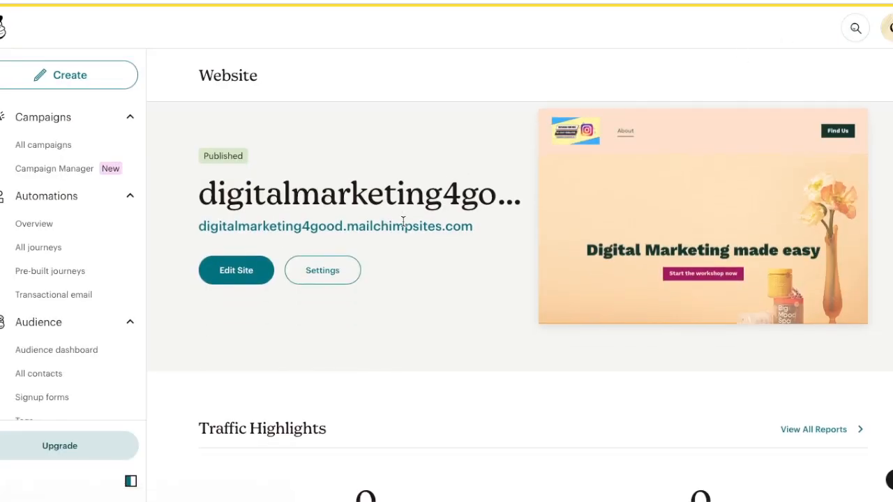
left_click(236, 228)
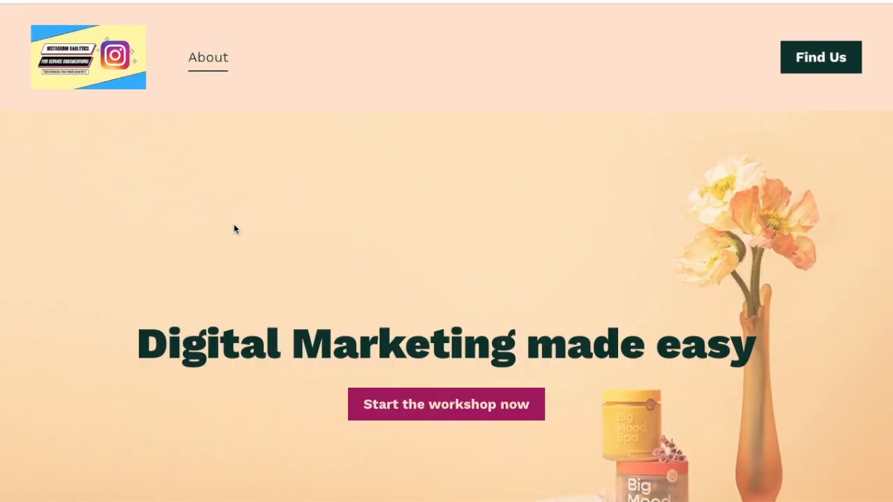
left_click(409, 403)
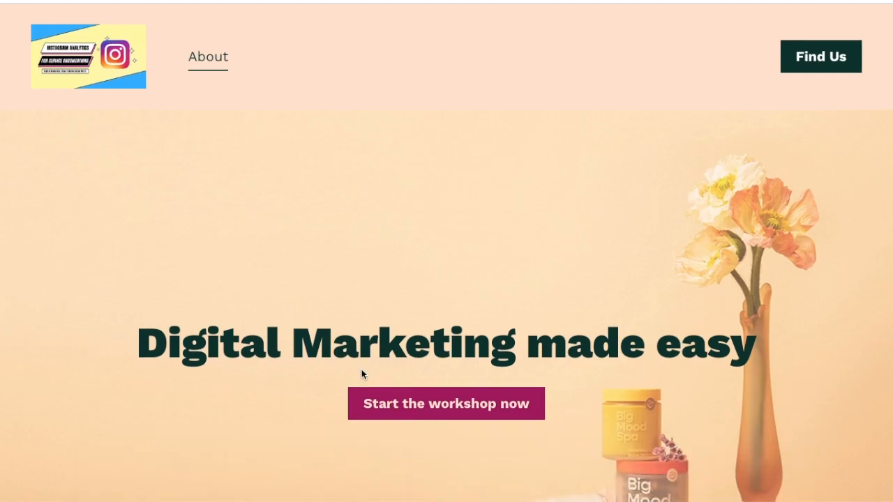
scroll(361, 369, "down", 15)
scroll(361, 374, "up", 15)
View the published About page through the site's own navigation link
left_click(204, 62)
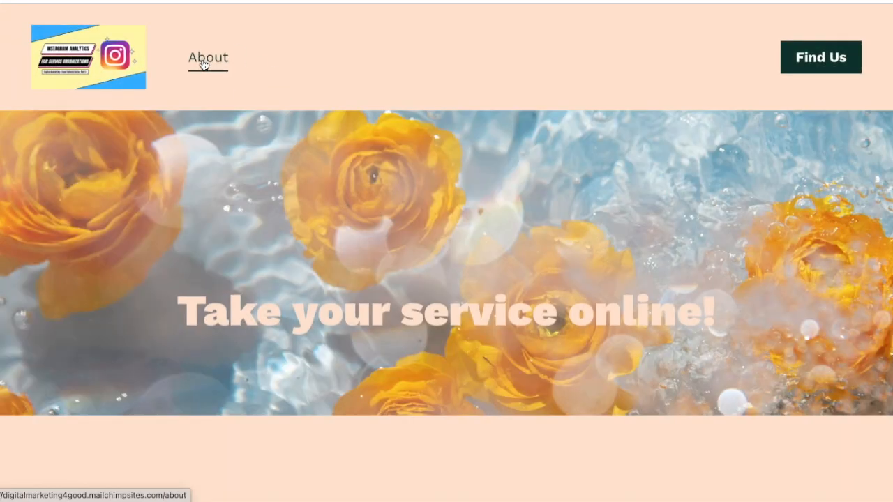
scroll(202, 62, "down", 5)
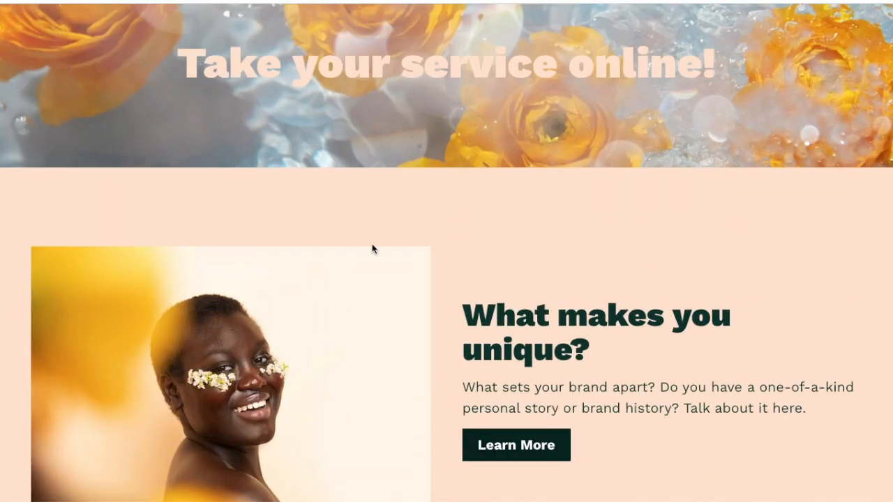
scroll(328, 179, "up", 3)
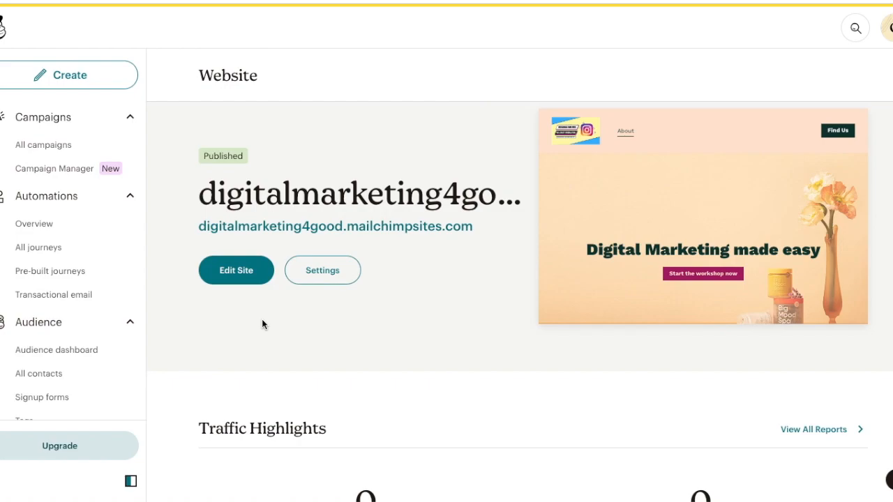
Examine the Traffic Highlights and the recommendations on the Website dashboard
scroll(262, 321, "down", 3)
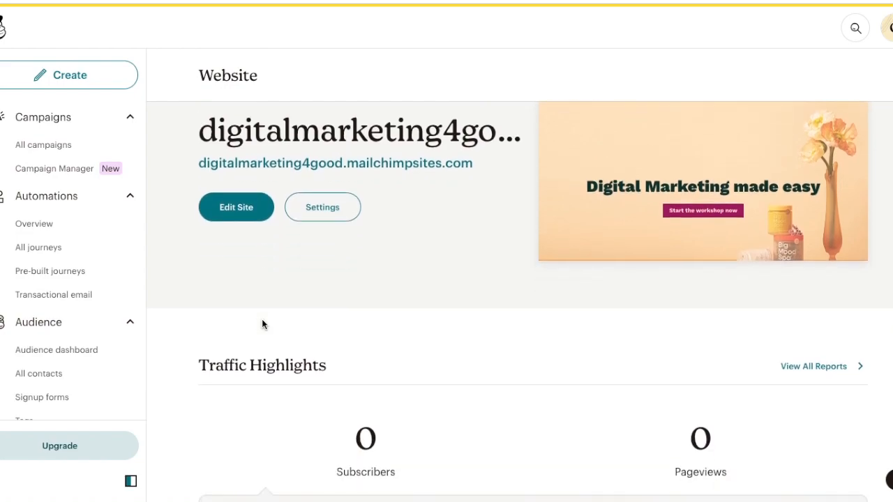
scroll(328, 159, "down", 3)
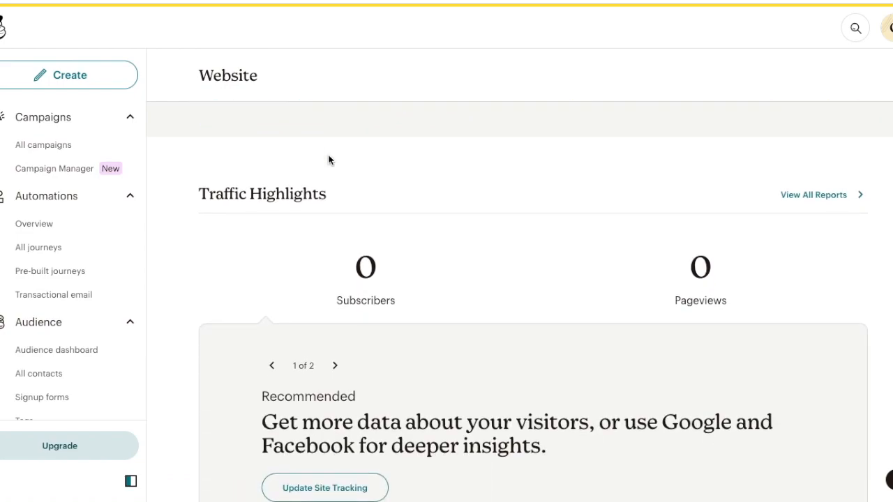
scroll(329, 160, "down", 1)
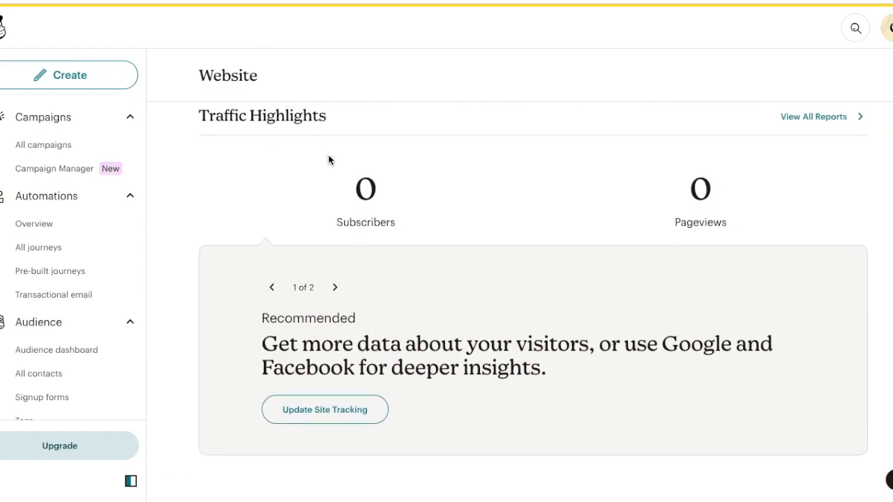
scroll(316, 411, "down", 1)
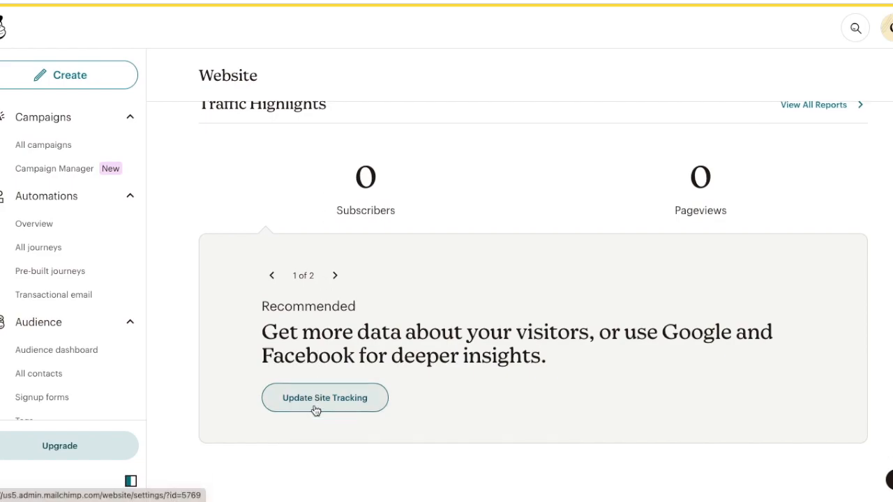
scroll(663, 184, "down", 5)
scroll(663, 184, "up", 2)
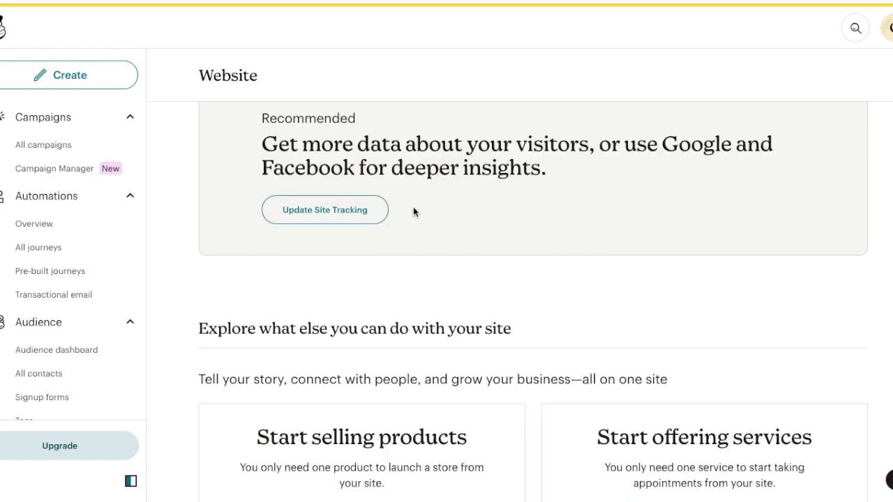
Go to the site settings via the site tracking recommendation, check the site icon's edit options and cancel
left_click(375, 216)
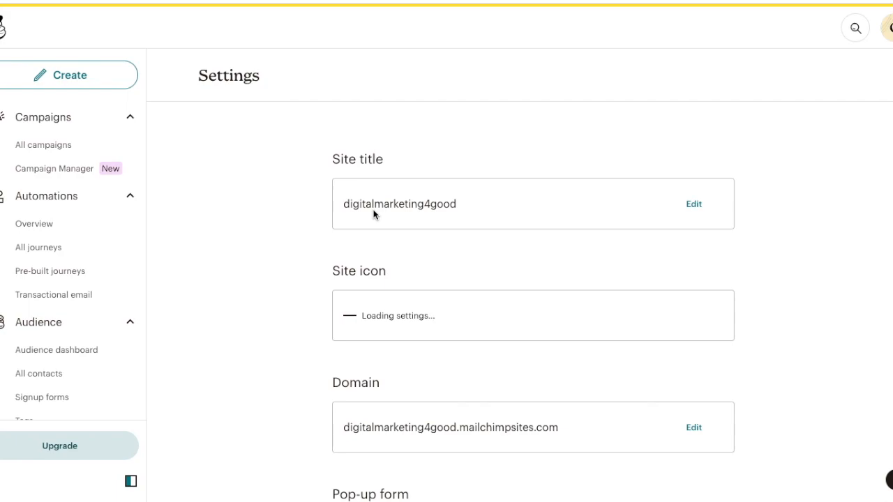
scroll(431, 217, "down", 2)
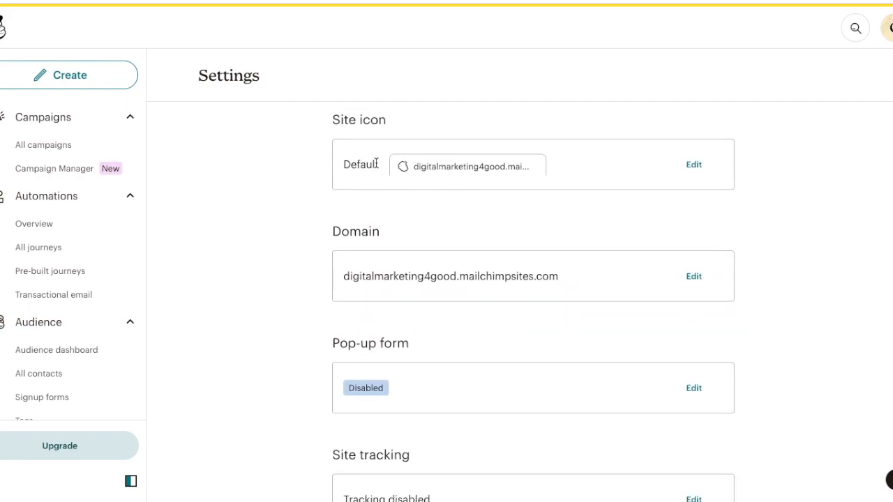
left_click(694, 166)
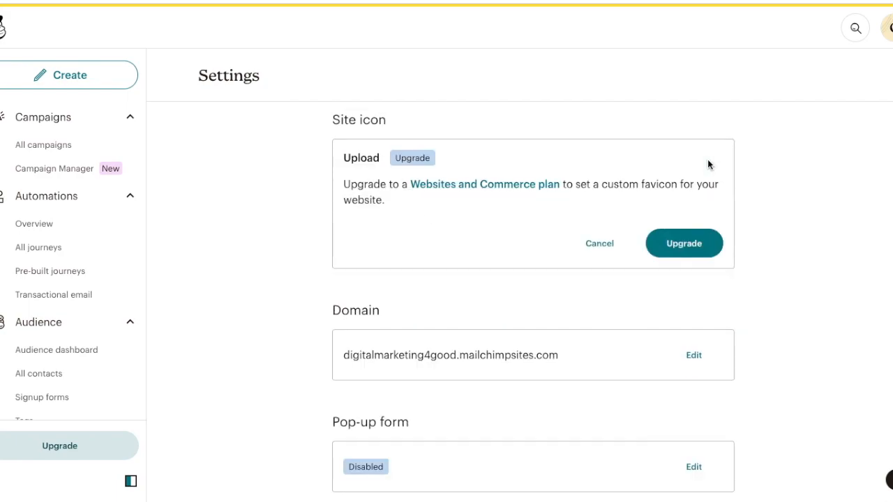
left_click(600, 244)
Review the site tracking options, try ticking Track with Mailchimp, and cancel without saving
scroll(602, 249, "down", 2)
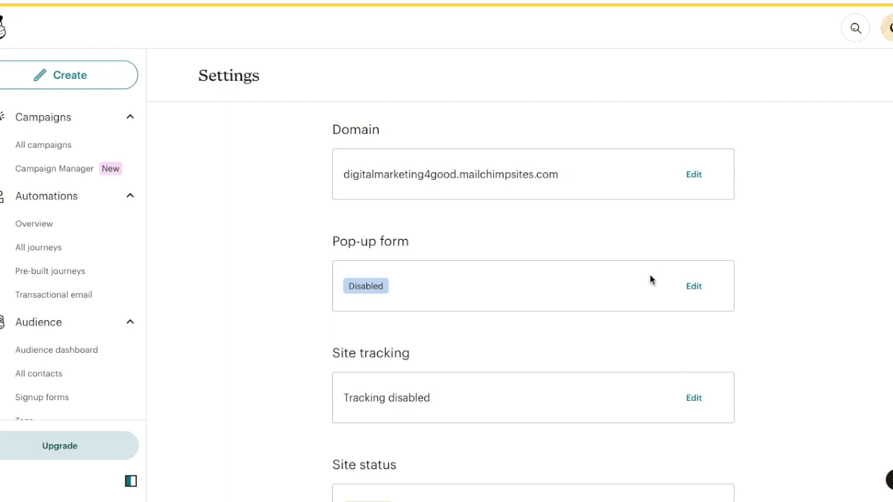
scroll(650, 279, "down", 1)
left_click(698, 318)
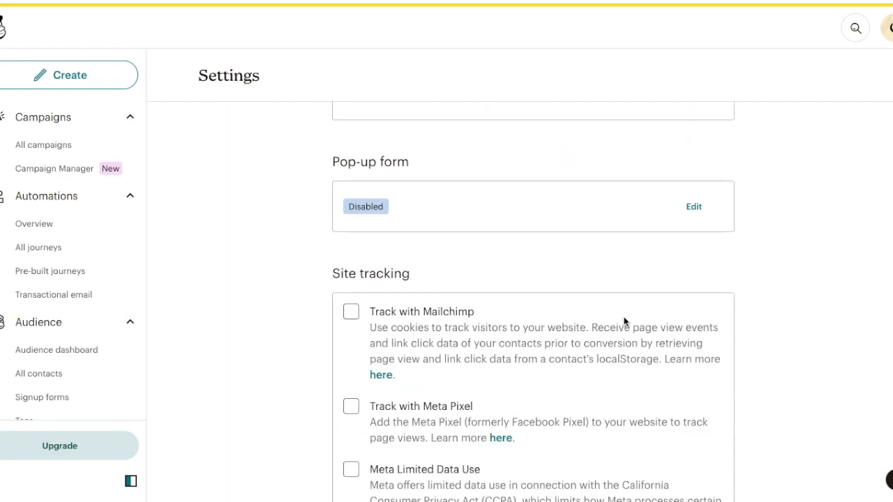
left_click(351, 311)
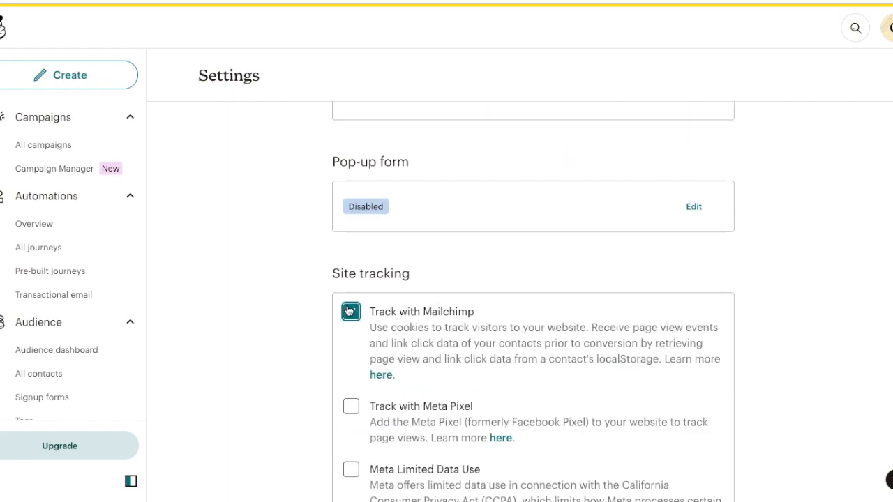
scroll(349, 311, "down", 1)
scroll(347, 307, "down", 2)
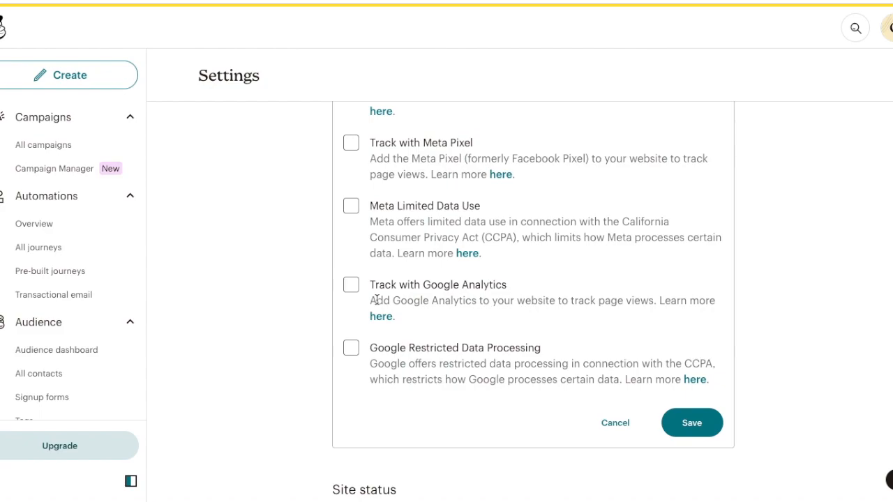
scroll(557, 303, "down", 1)
left_click(621, 318)
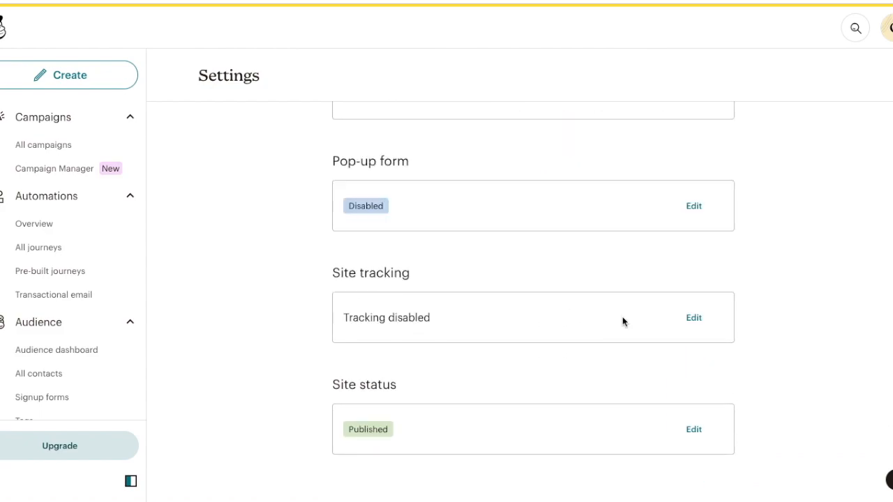
Examine the site status options for unpublishing or deleting the published site
left_click(694, 429)
scroll(454, 370, "down", 1)
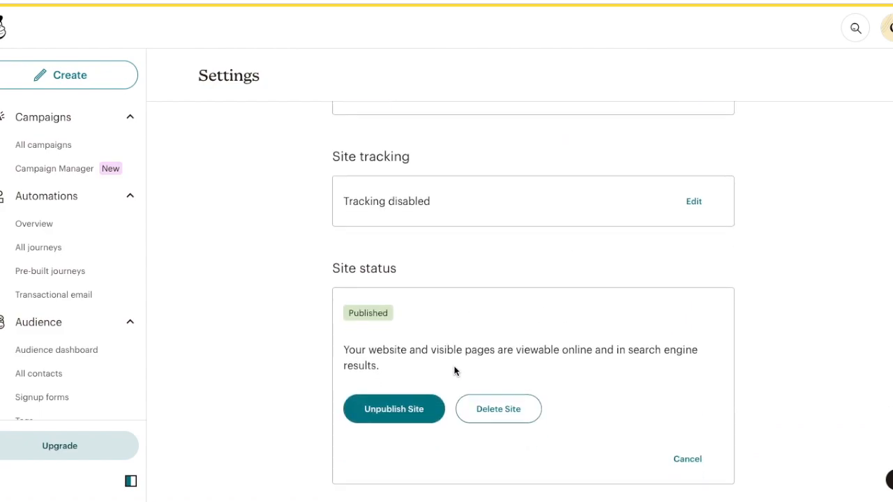
left_click(516, 410)
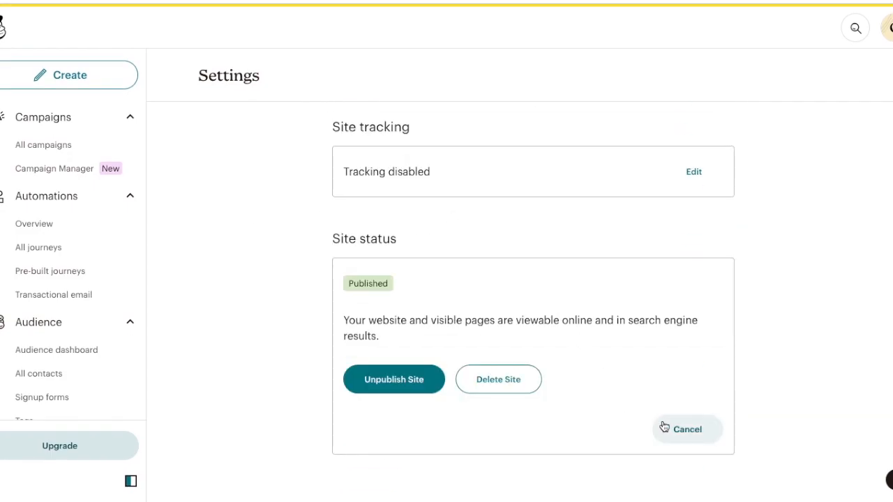
left_click(669, 429)
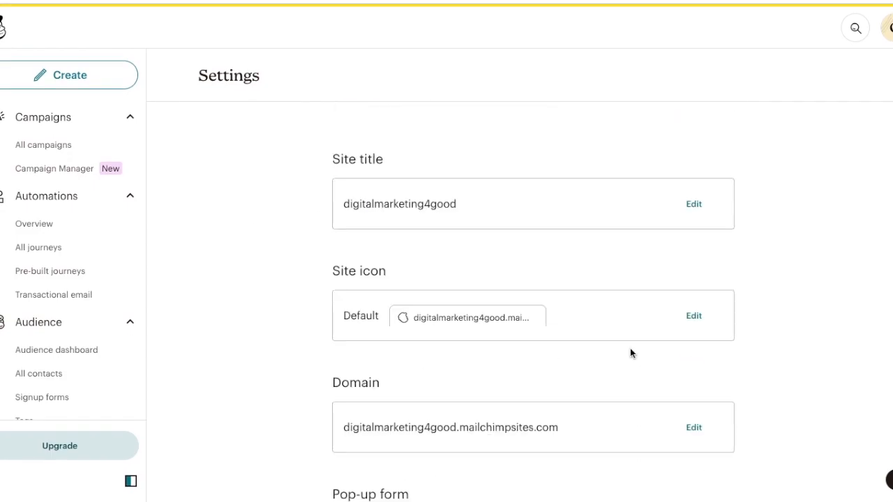